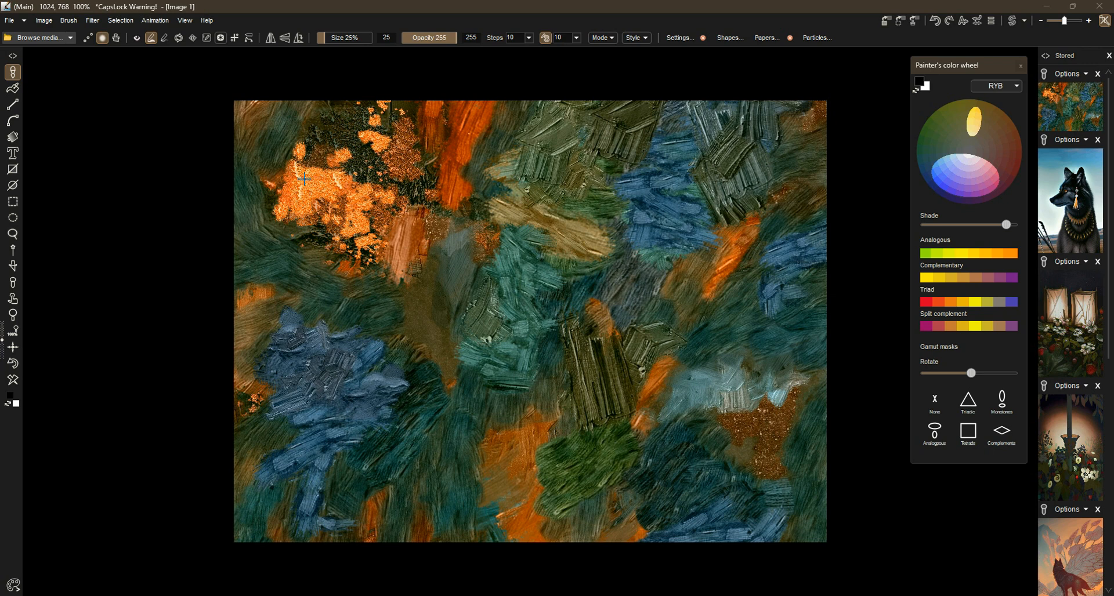
Choose the Glitter Gel oil brush and paint a black textured patch near the painting's upper middle
click(691, 39)
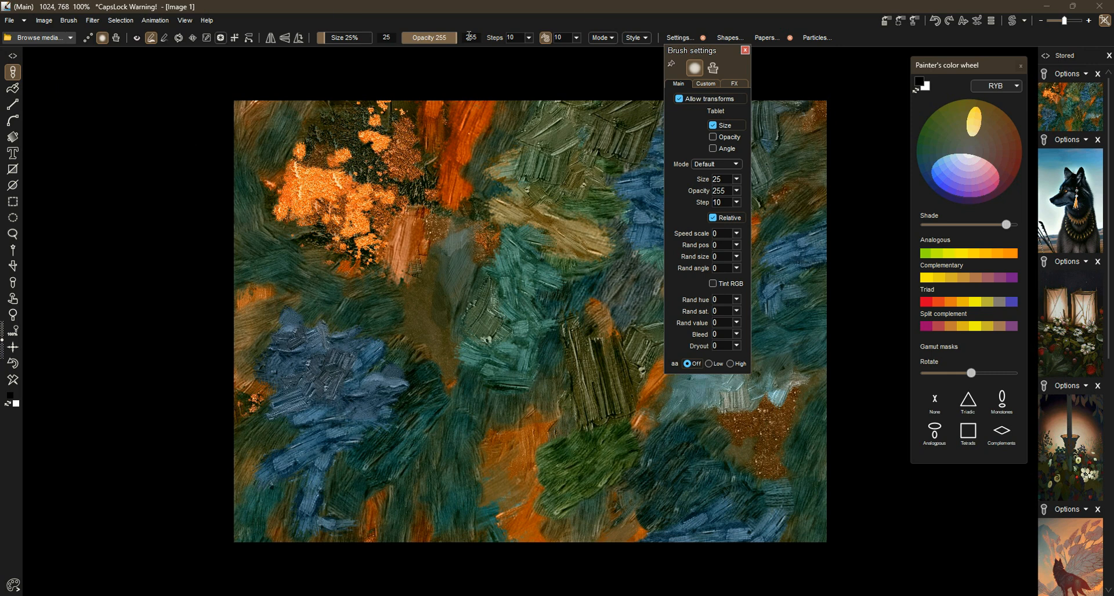
click(745, 50)
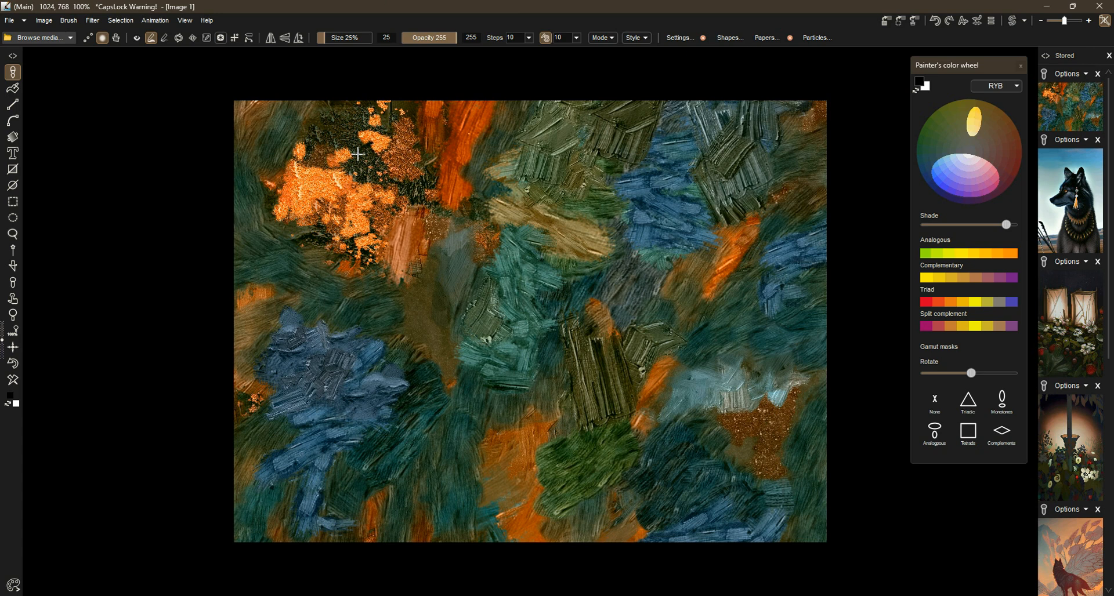
click(38, 38)
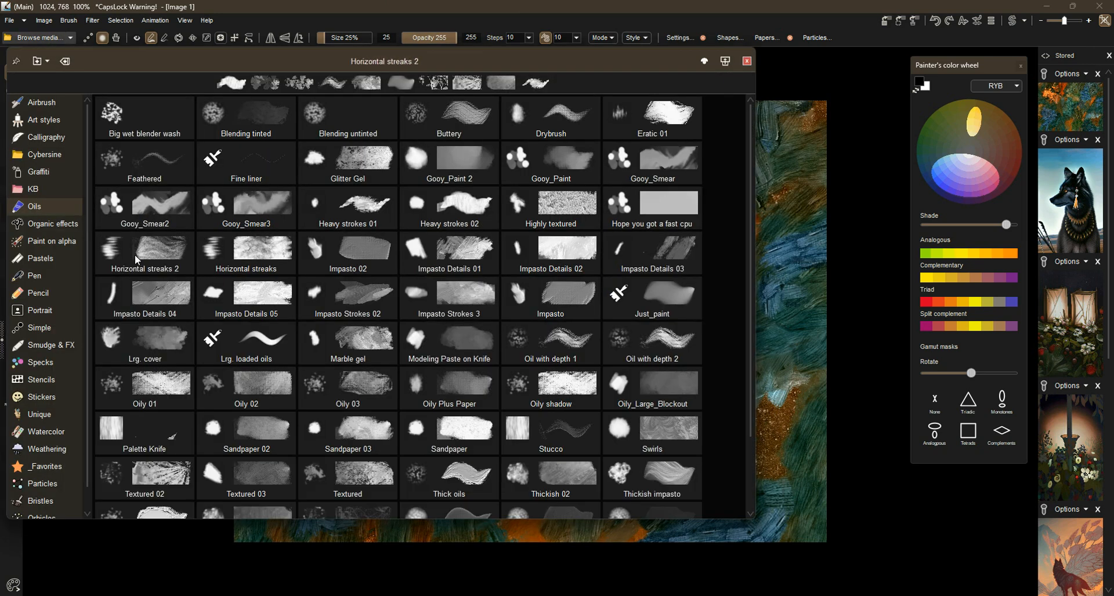
click(370, 162)
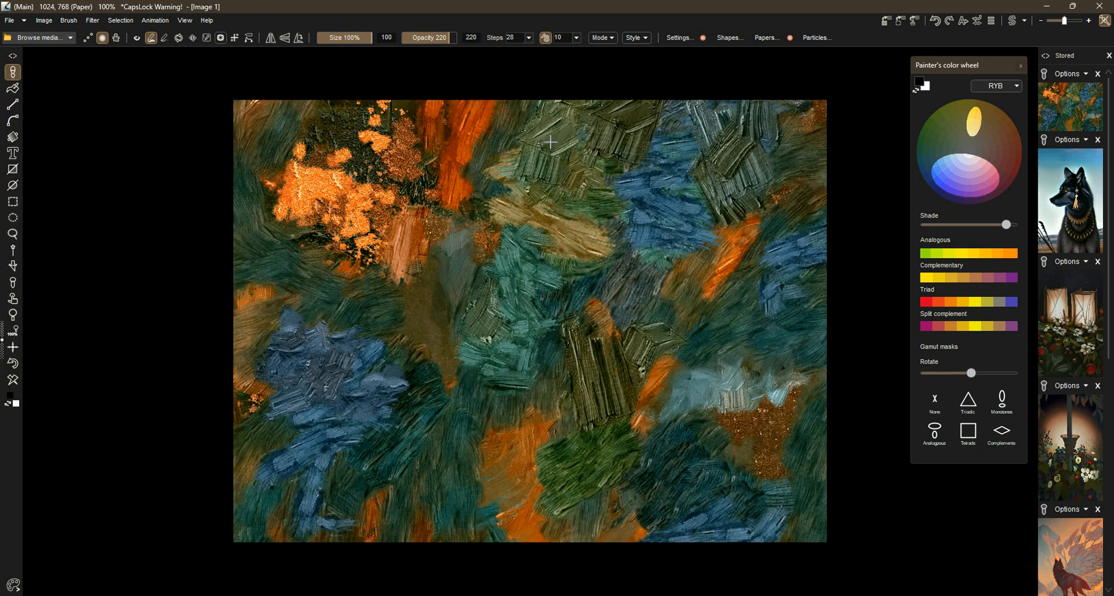
mouse_move(475, 145)
mouse_down()
mouse_move(493, 151)
mouse_move(552, 89)
mouse_move(472, 134)
mouse_up()
Set the brush size to 68% and opacity to 151, and extend the black patch towards the orange area
drag(371, 38, 354, 38)
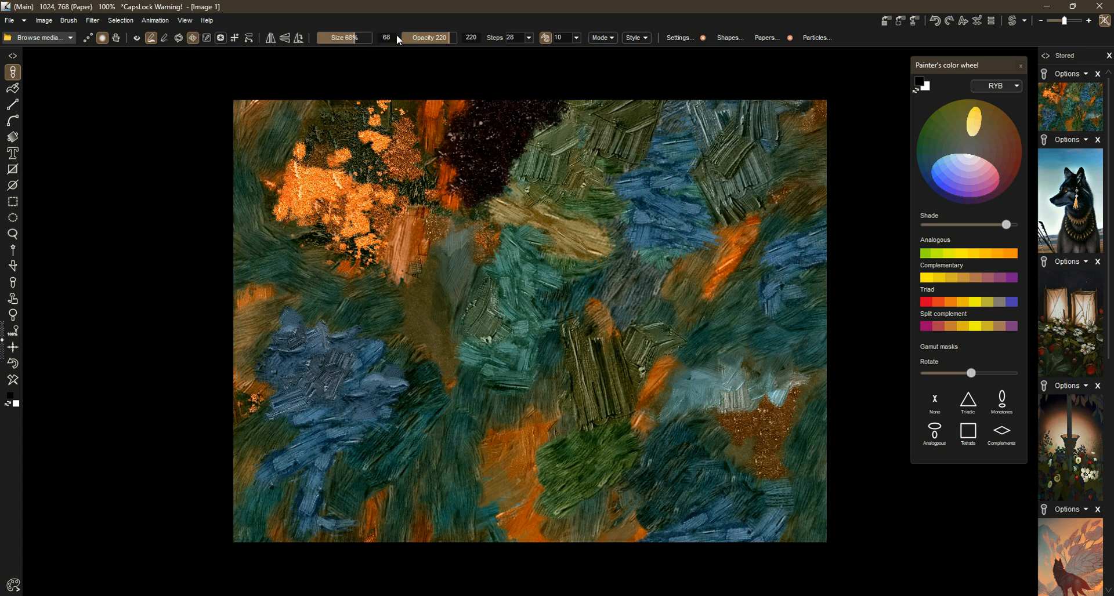
drag(449, 38, 435, 38)
mouse_move(448, 115)
mouse_down()
mouse_move(436, 145)
mouse_move(415, 150)
mouse_move(409, 127)
mouse_up()
Choose violet-blue and paint a large Glitter Gel patch, plus a broad stroke beside it with a Heavy strokes oil brush
click(954, 176)
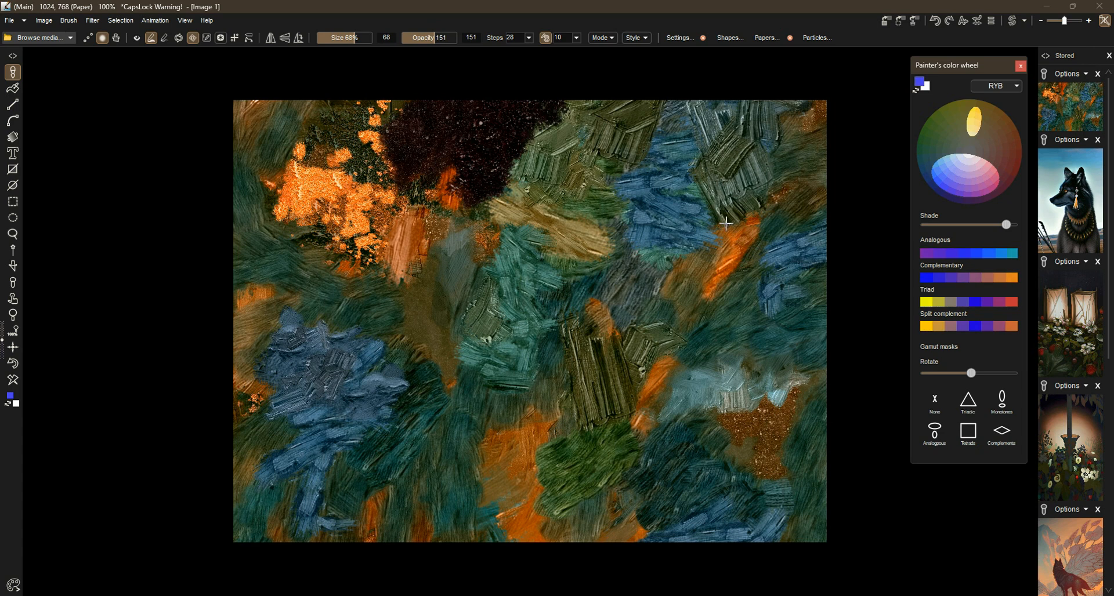
mouse_move(585, 191)
mouse_down()
mouse_move(614, 128)
mouse_move(493, 302)
mouse_move(581, 100)
mouse_move(440, 267)
mouse_move(441, 151)
mouse_move(516, 221)
mouse_up()
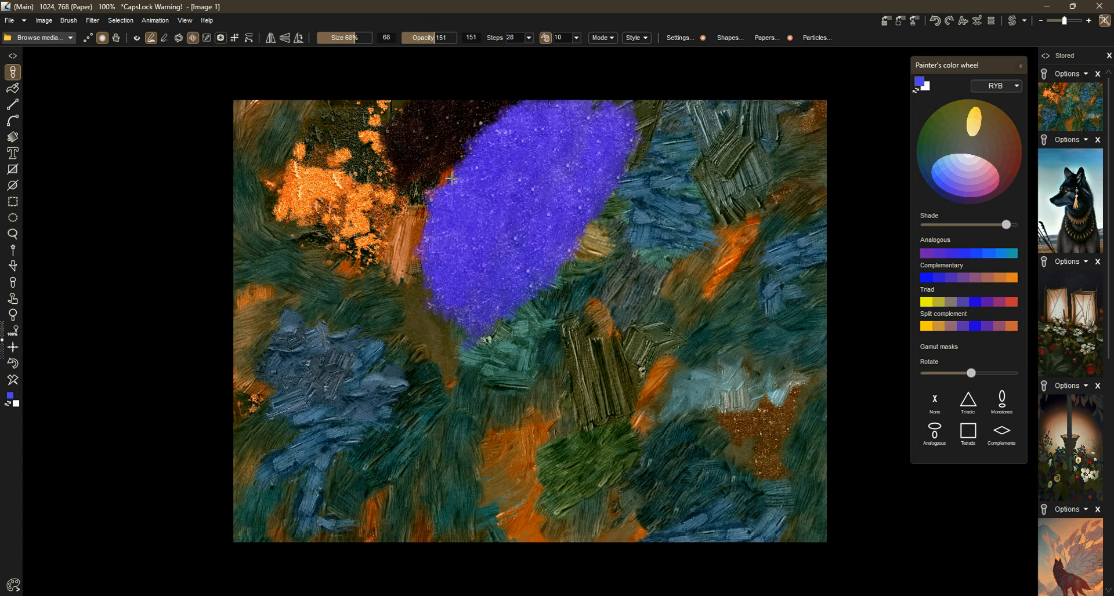
click(56, 39)
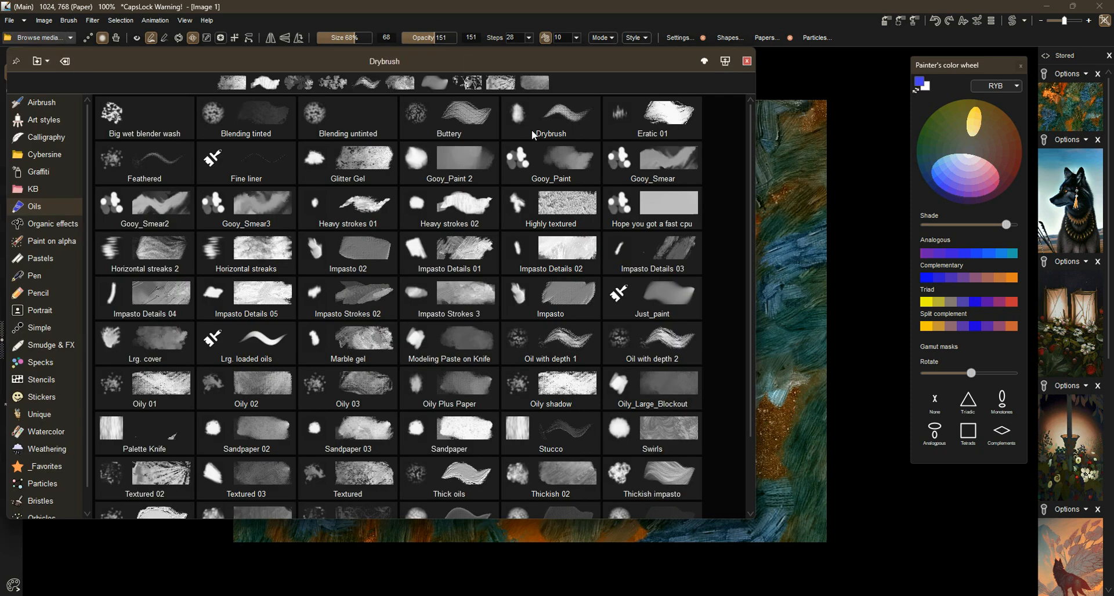
click(399, 220)
mouse_move(557, 186)
mouse_down()
mouse_move(690, 136)
mouse_move(580, 232)
mouse_move(583, 182)
mouse_move(765, 139)
mouse_move(598, 116)
mouse_move(707, 110)
mouse_up()
Choose the Daisy flowers 02 brush from Organic effects and paint blue daisies below the violet patch
click(50, 39)
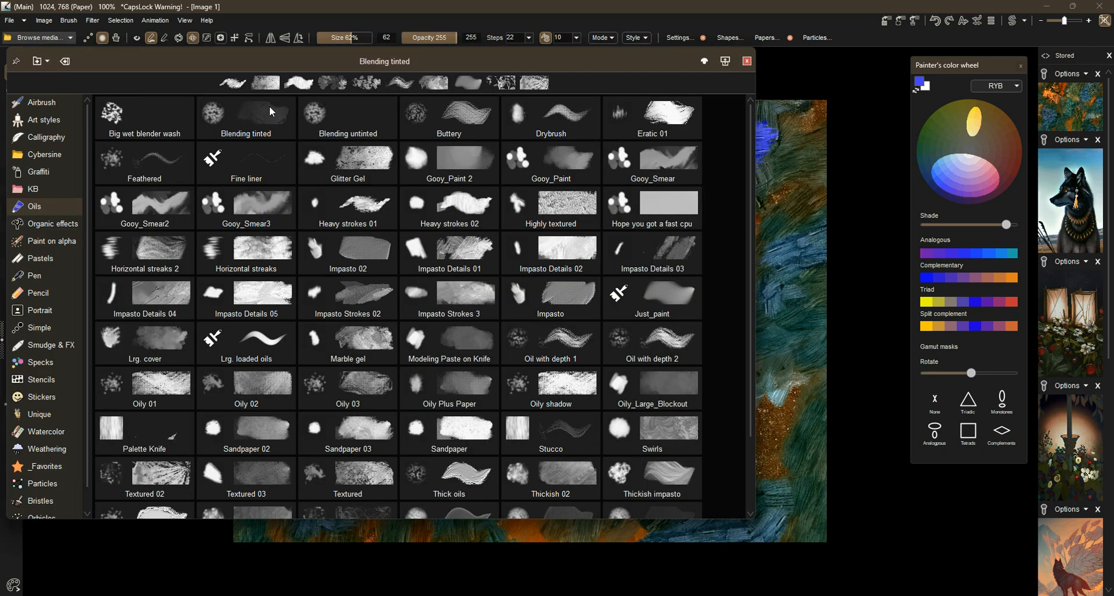
click(50, 222)
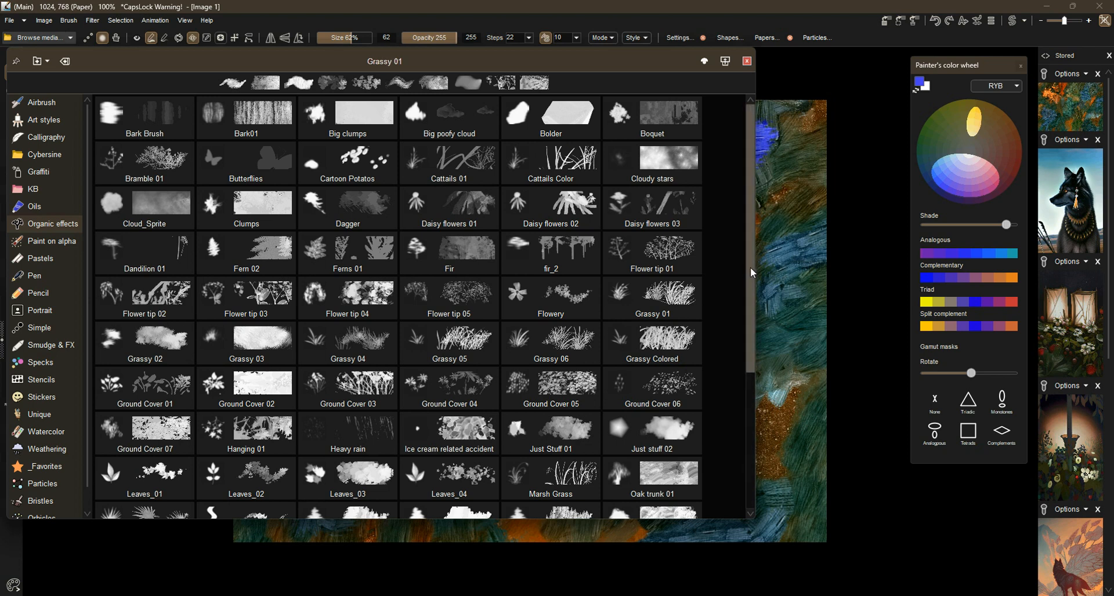
scroll(749, 266, down, 2)
mouse_move(762, 305)
mouse_down()
mouse_move(779, 365)
mouse_move(754, 258)
mouse_move(759, 268)
mouse_up()
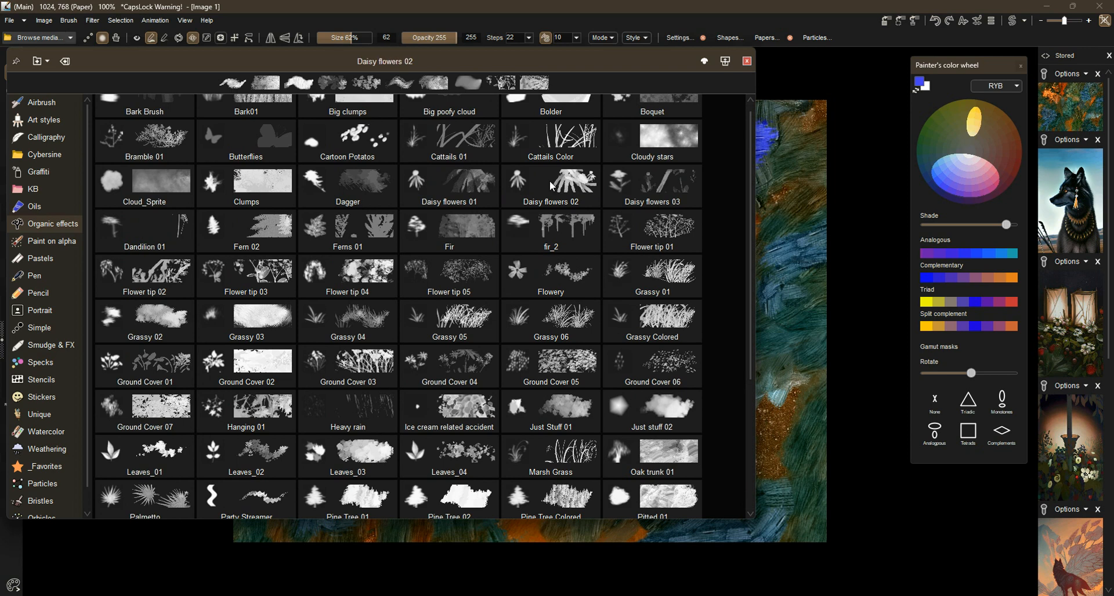
click(549, 181)
mouse_move(526, 245)
mouse_down()
mouse_move(580, 290)
mouse_move(571, 333)
mouse_up()
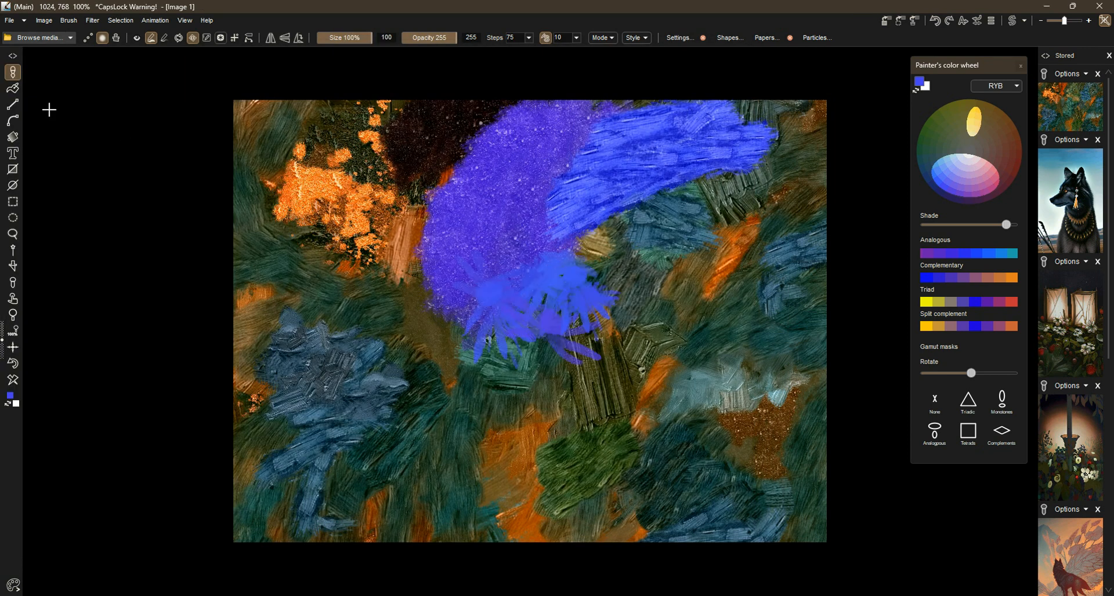
Pick a Daisy flowers brush again and paint another blue daisy cluster beside the orange area
click(44, 38)
click(500, 200)
drag(443, 214, 371, 244)
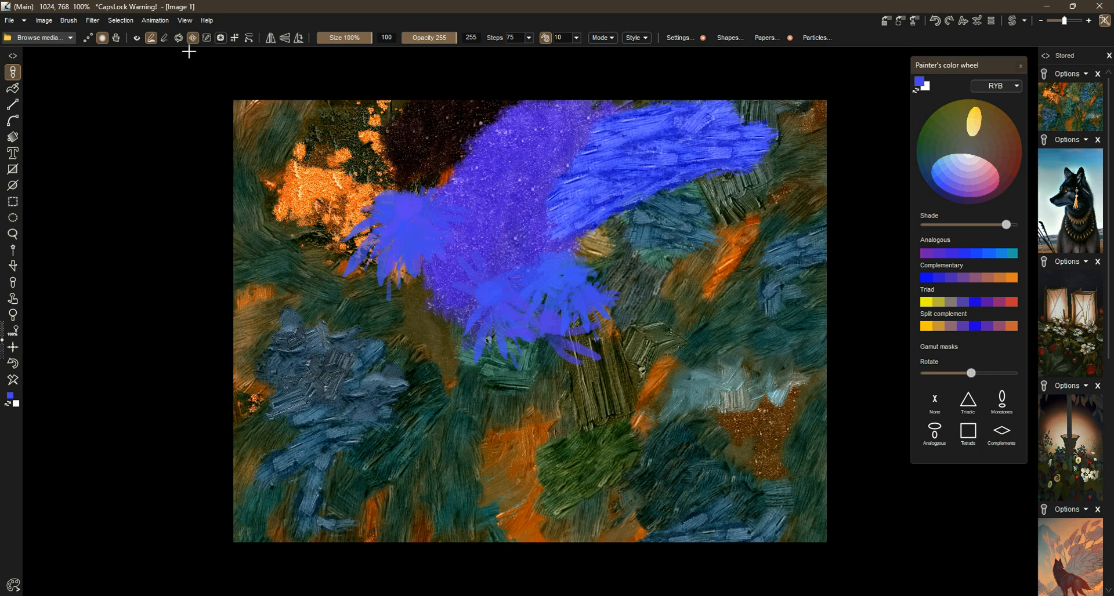
Adjust the brush mode and style, and paint multicoloured daisies over and below the blue patches
click(603, 38)
click(618, 50)
click(636, 38)
click(658, 52)
drag(466, 267, 377, 342)
Set the brush step to 144 and scatter widely spaced daisies across the painting
click(528, 38)
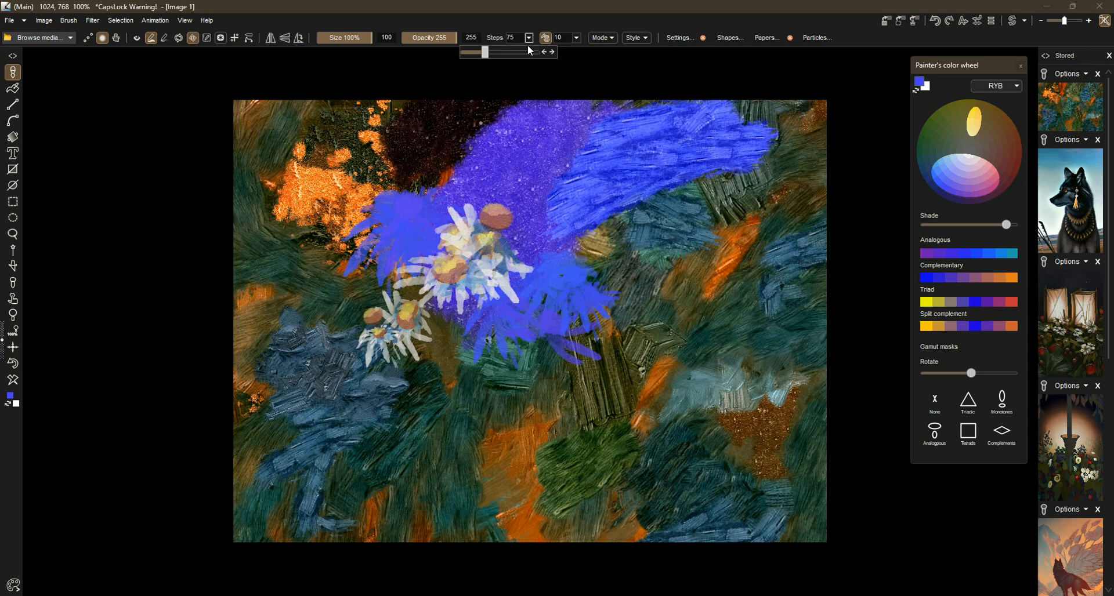
drag(485, 51, 505, 52)
mouse_move(326, 280)
mouse_down()
mouse_move(316, 331)
mouse_move(573, 411)
mouse_move(715, 432)
mouse_move(717, 467)
mouse_up()
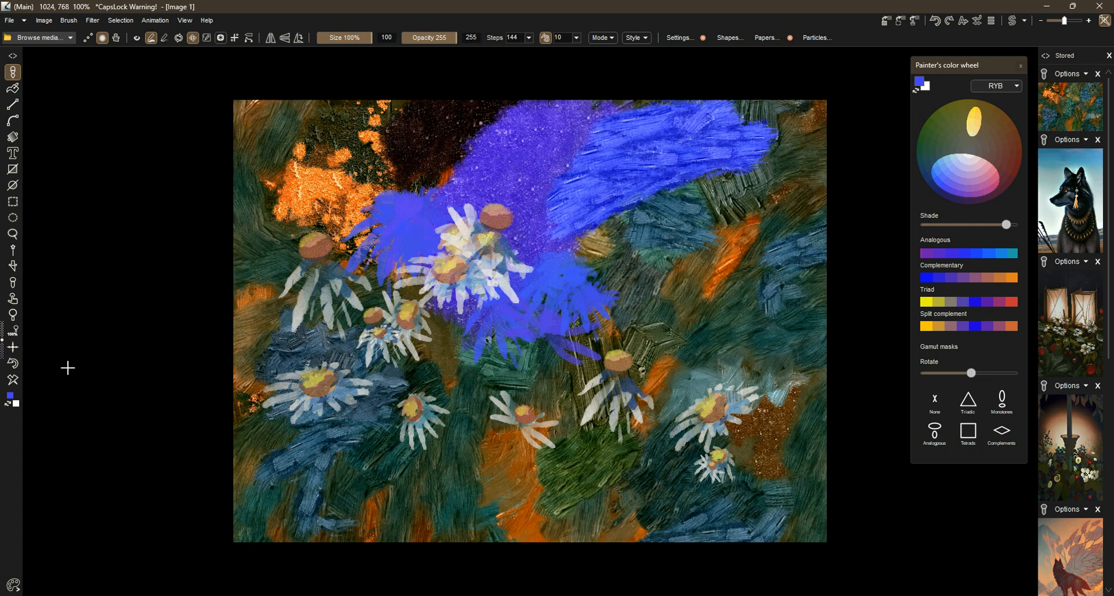
Clear the painting to a white canvas and scatter large and small daisies on it
click(12, 380)
mouse_move(424, 199)
mouse_down()
mouse_move(600, 333)
mouse_move(667, 239)
mouse_move(604, 237)
mouse_up()
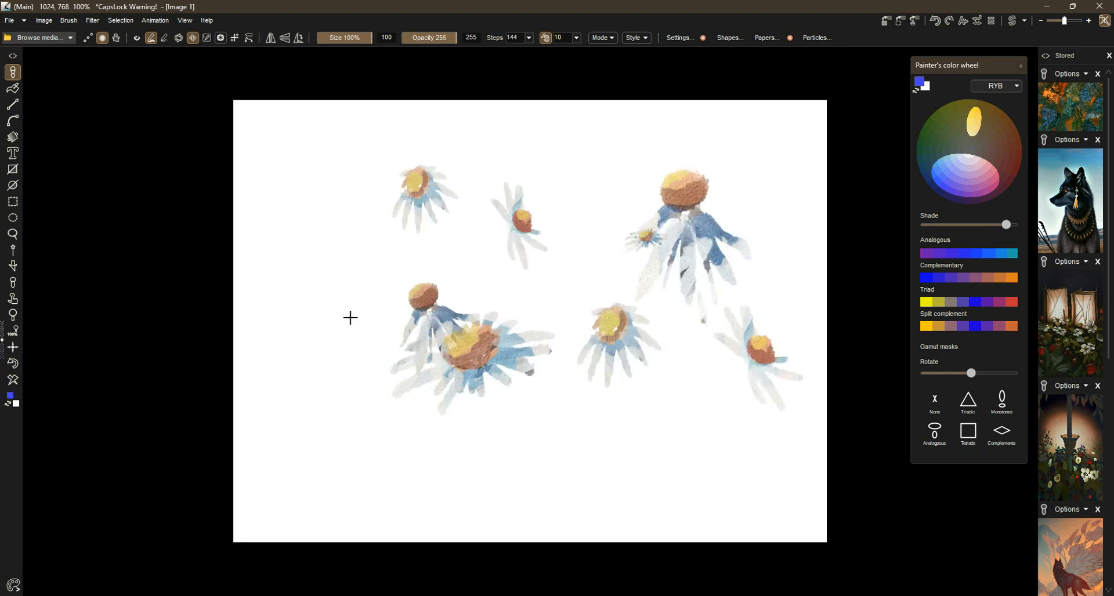
Set the secondary colour to mid grey and clear the canvas to that grey
click(14, 380)
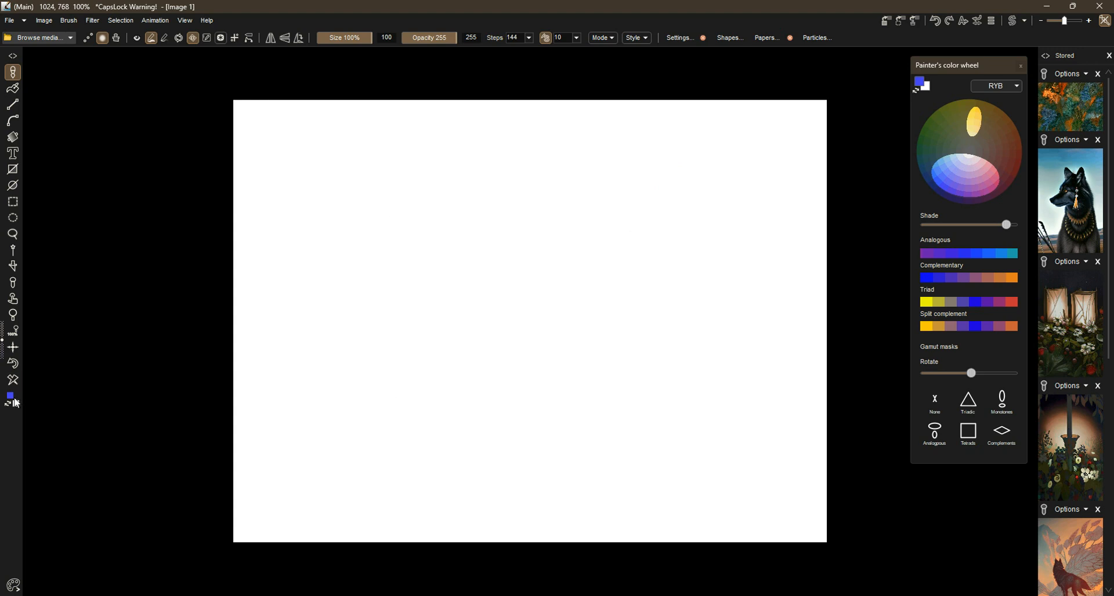
click(17, 406)
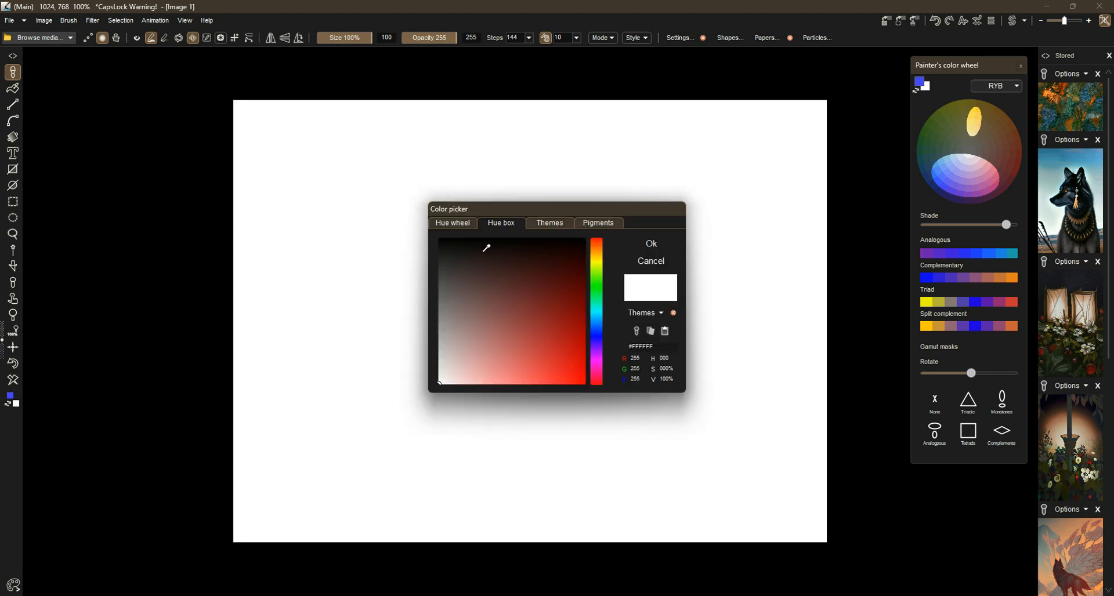
click(440, 308)
click(650, 244)
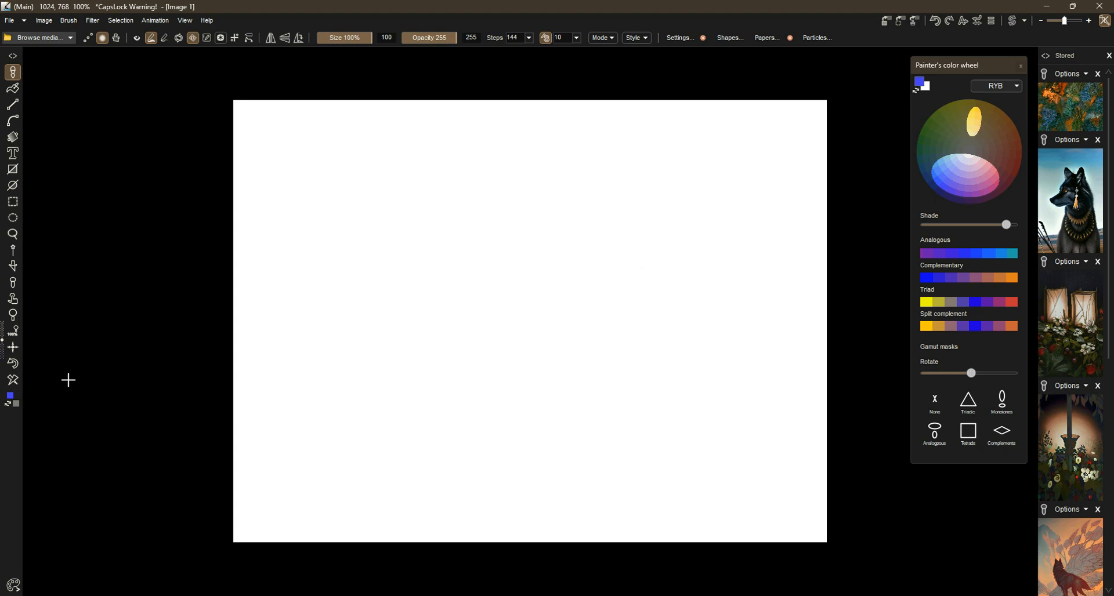
click(13, 380)
Paint large daisies across the grey canvas, and smaller clusters above them at 43% brush size
mouse_move(332, 277)
mouse_down()
mouse_move(426, 278)
mouse_move(356, 428)
mouse_move(305, 371)
mouse_move(247, 347)
mouse_up()
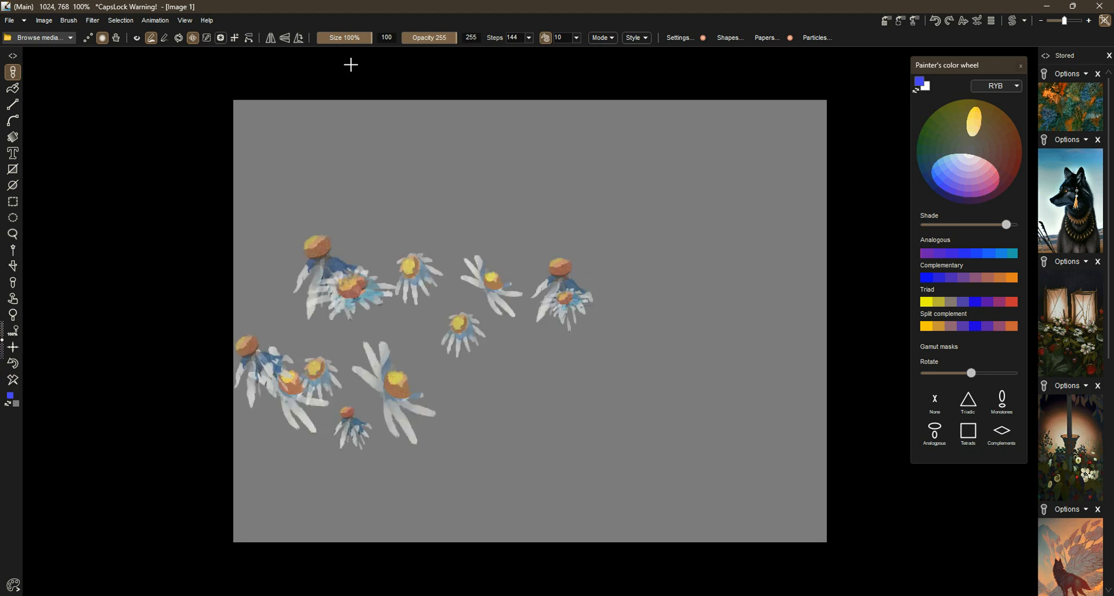
click(341, 38)
drag(420, 229, 467, 200)
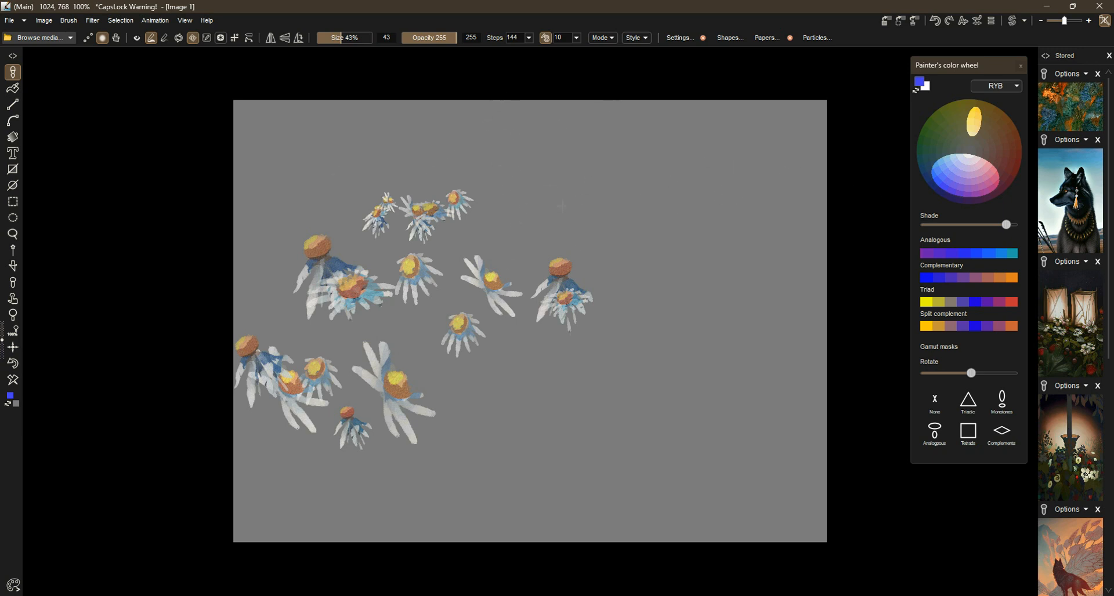
drag(529, 175, 523, 167)
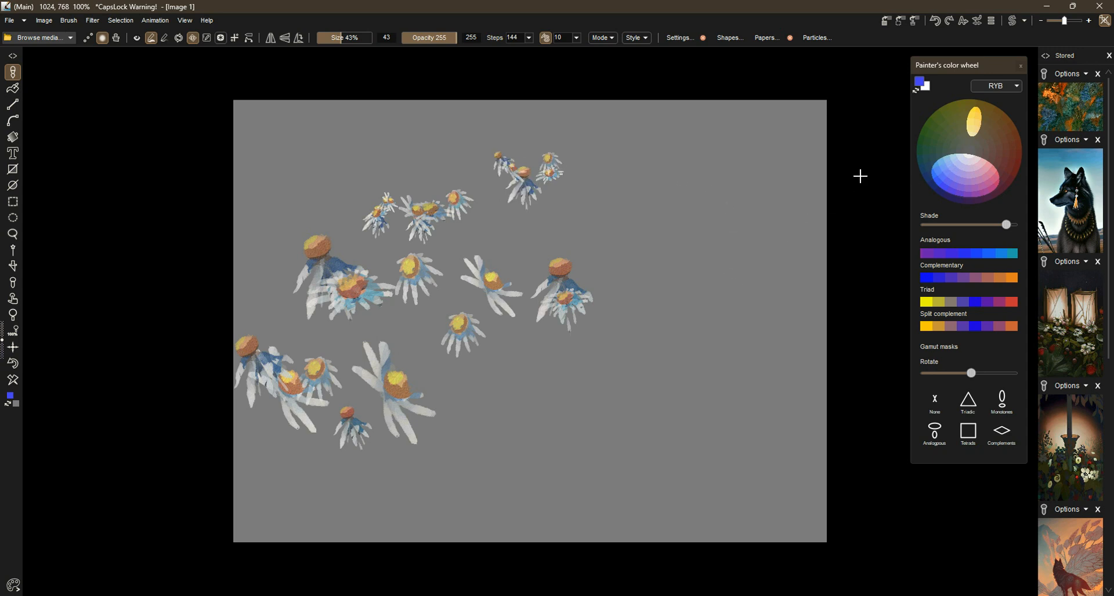
Open the brush settings, choose a medium blue and paint tinted daisies in the canvas's upper-left area
click(684, 39)
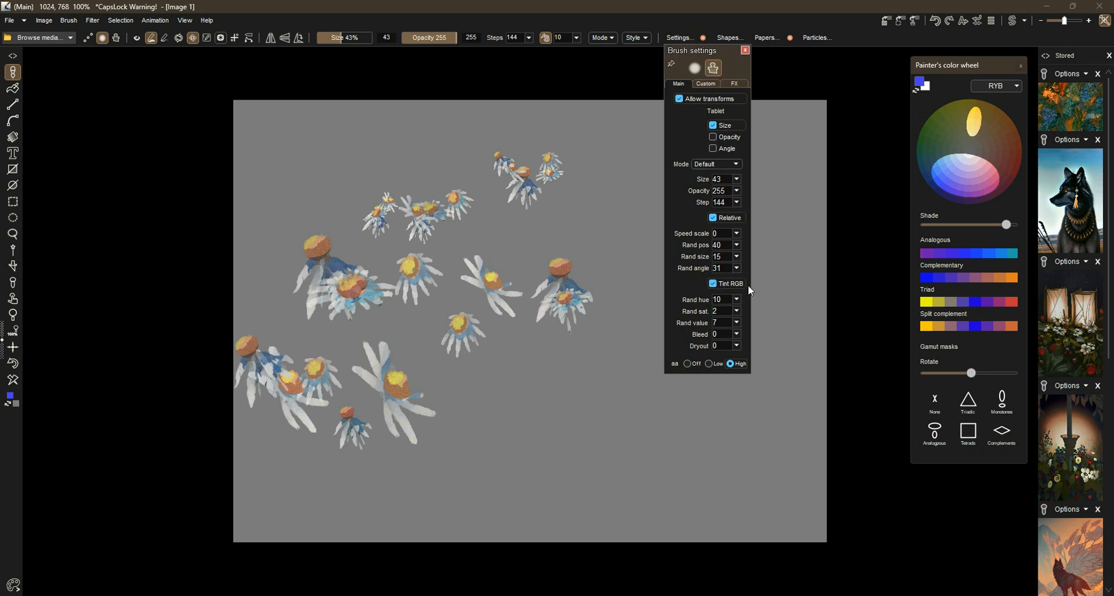
click(949, 168)
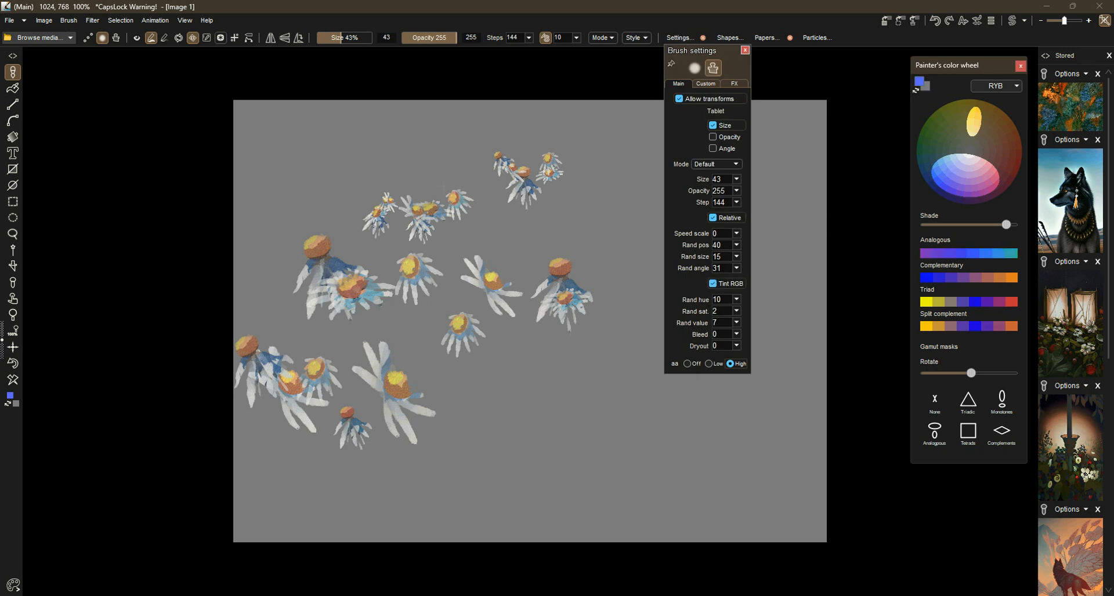
drag(395, 148, 286, 192)
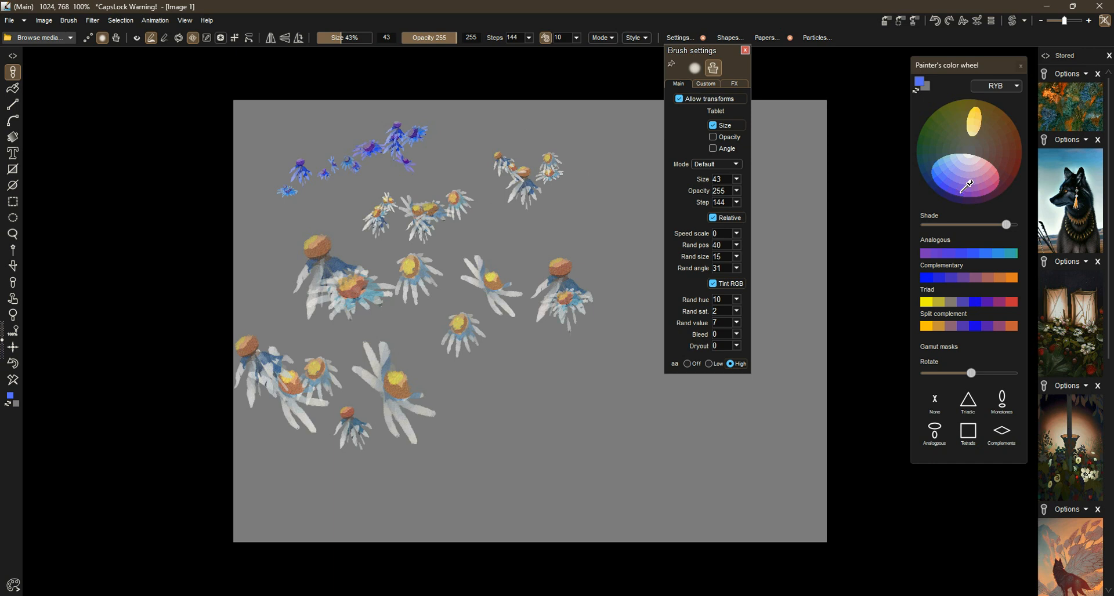
Choose a pale lavender and paint tinted daisies below and around the blue ones
click(968, 161)
mouse_move(328, 157)
mouse_down()
mouse_move(290, 197)
mouse_move(402, 166)
mouse_up()
drag(319, 227, 263, 241)
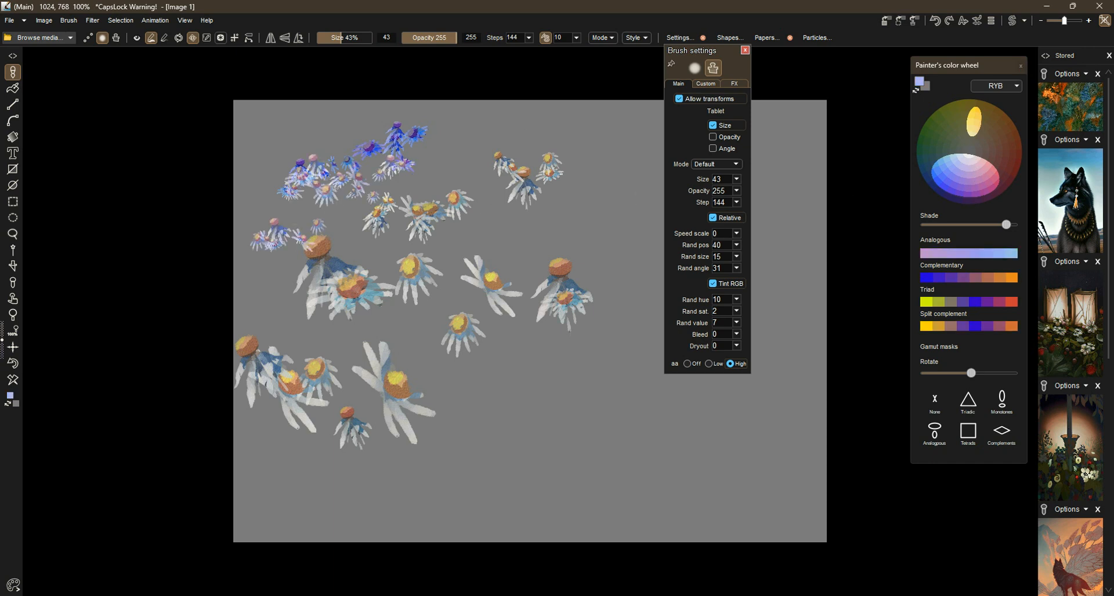
Paint pink-tinted daisies along the canvas's upper right, and add more blue-tinted ones at the upper left
click(980, 166)
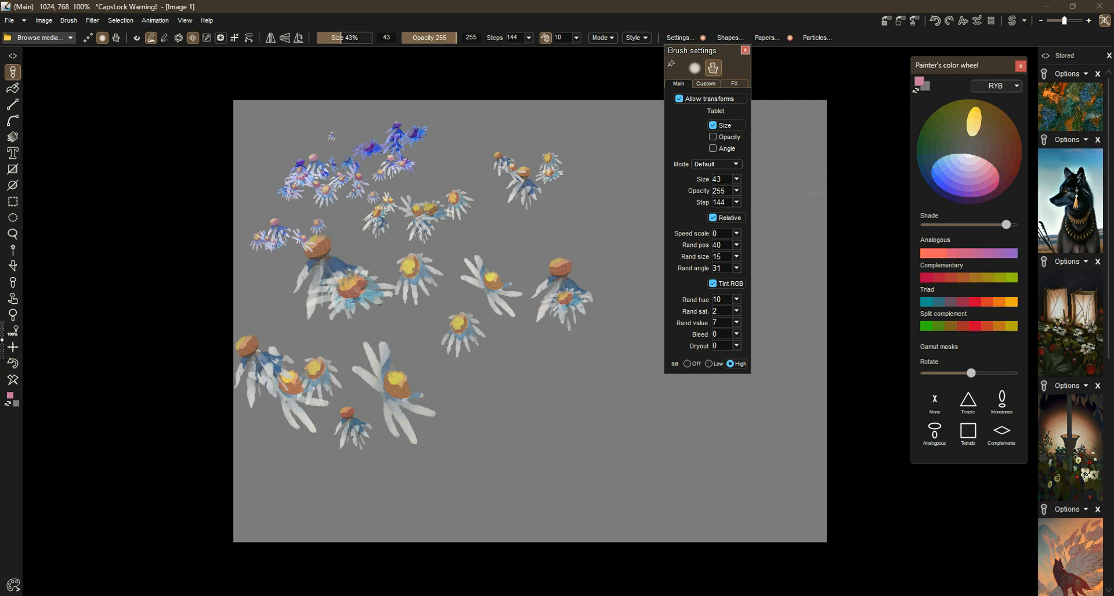
mouse_move(476, 139)
mouse_down()
mouse_move(570, 130)
mouse_move(631, 151)
mouse_move(528, 140)
mouse_move(593, 146)
mouse_move(632, 174)
mouse_up()
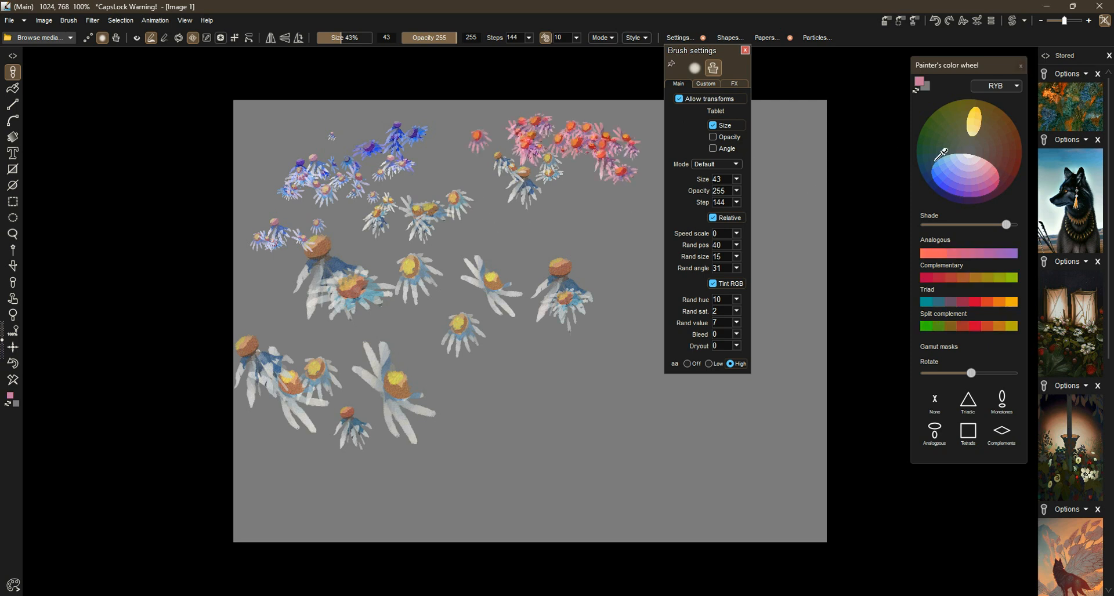
click(944, 170)
mouse_move(424, 160)
mouse_down()
mouse_move(380, 186)
mouse_move(440, 148)
mouse_up()
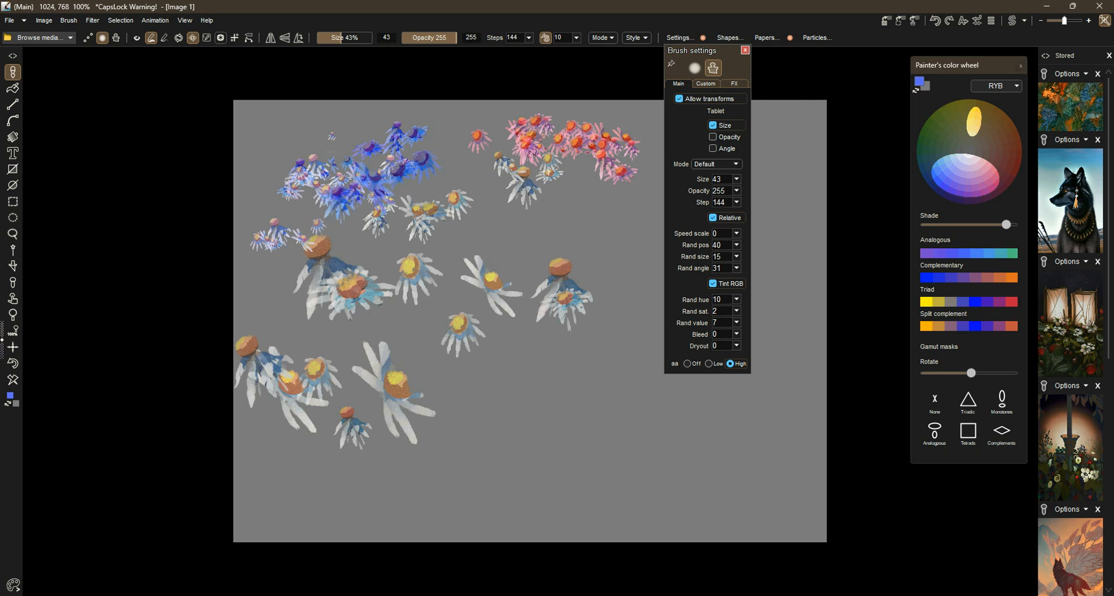
Choose the Cartoon Potatos brush, clear the canvas to grey and paint a cluster of violet-blue blobs
click(41, 39)
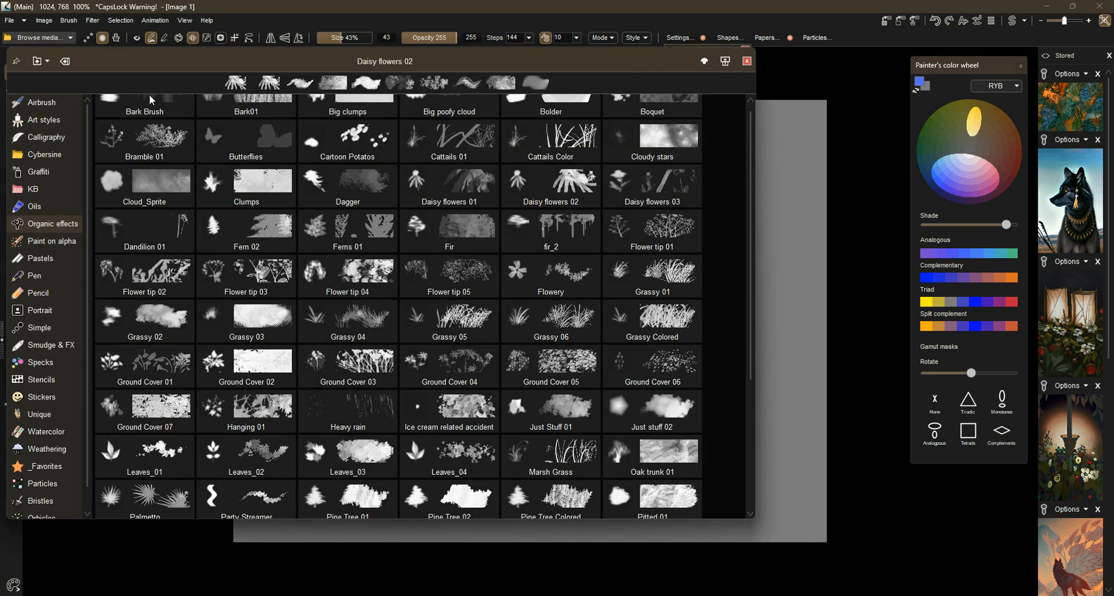
click(364, 143)
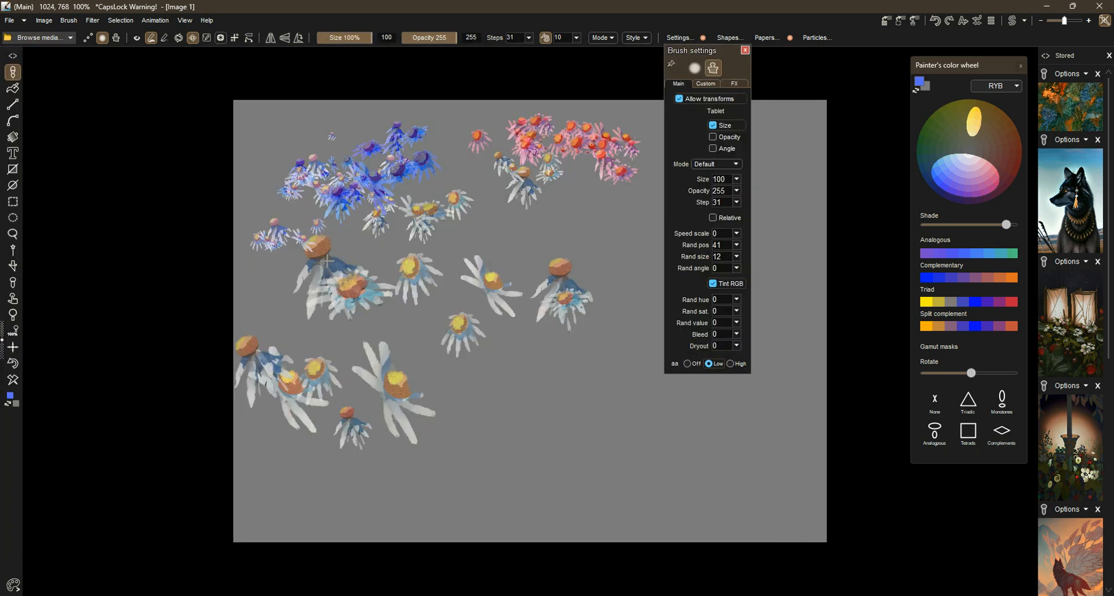
drag(327, 261, 351, 255)
click(14, 382)
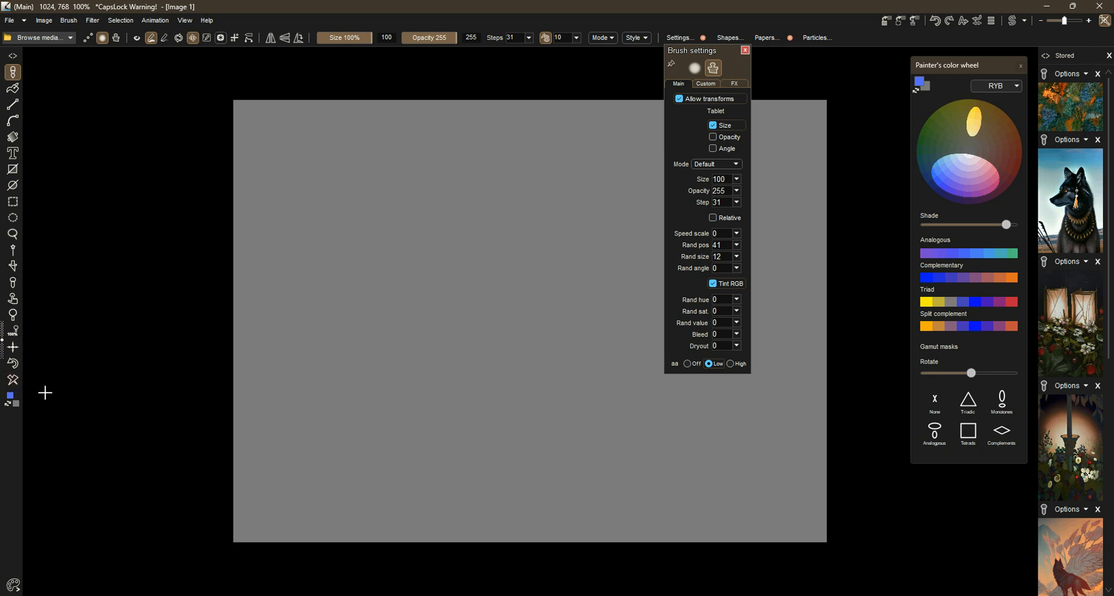
drag(428, 208, 358, 319)
mouse_move(438, 205)
mouse_down()
mouse_move(386, 342)
mouse_move(348, 389)
mouse_up()
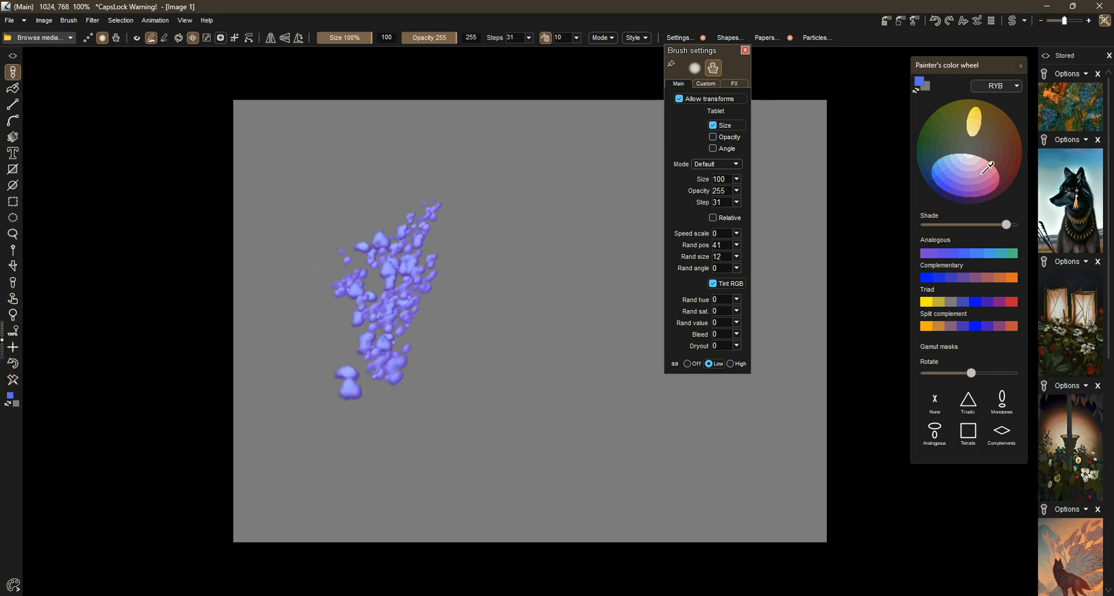
Darken the colour's shade and paint a deep violet cluster below and left of the lighter blobs
drag(1006, 225, 946, 225)
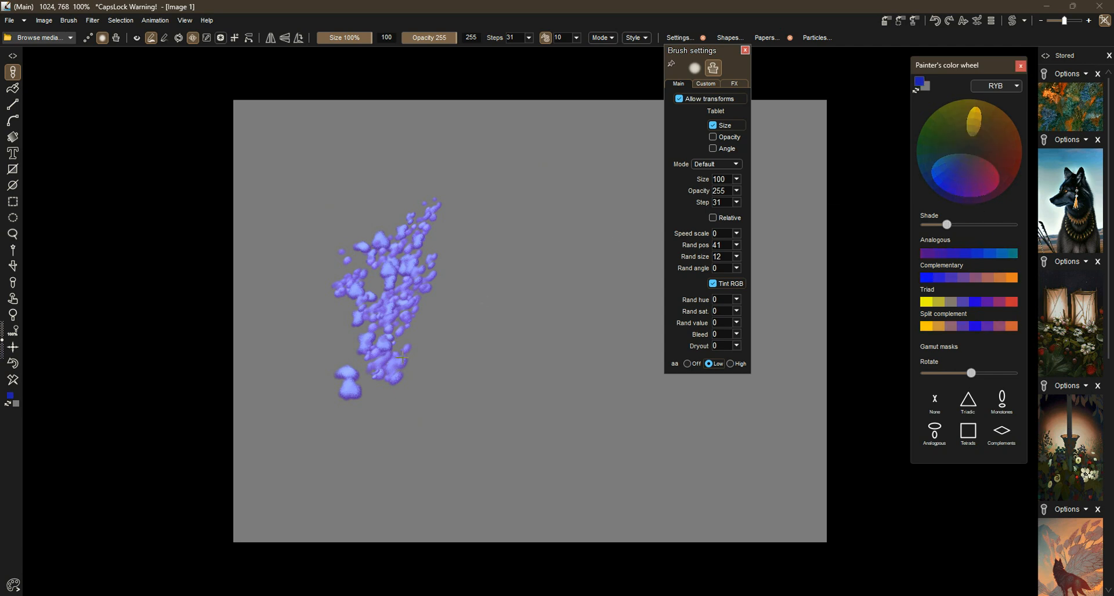
mouse_move(357, 318)
mouse_down()
mouse_move(339, 409)
mouse_move(308, 446)
mouse_move(358, 318)
mouse_up()
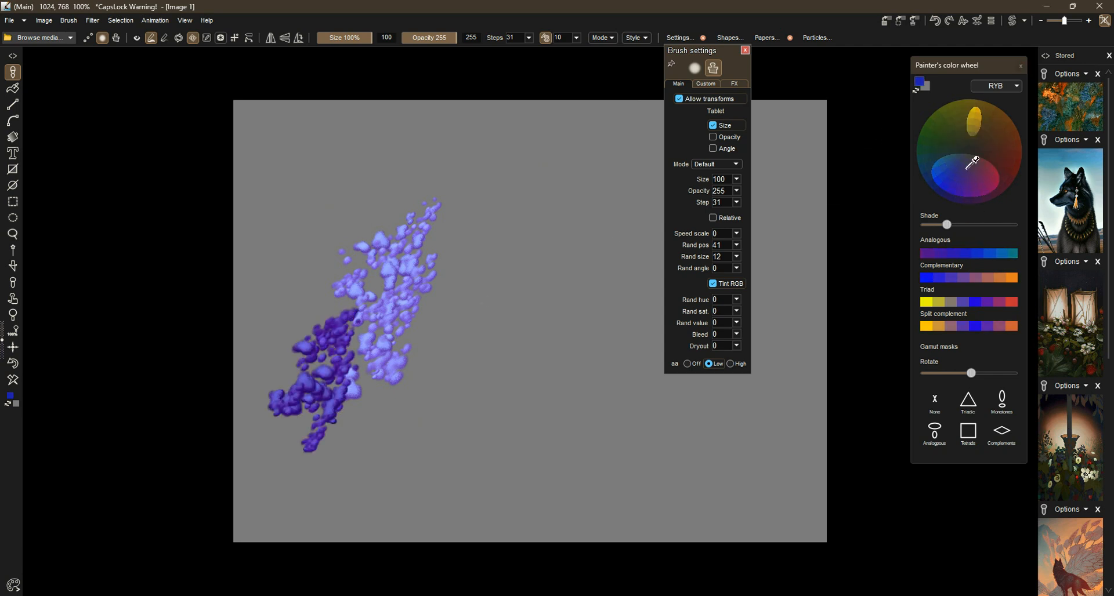
Pick a red with a lighter shade and paint a cluster of red blobs right of the lavender ones
click(989, 172)
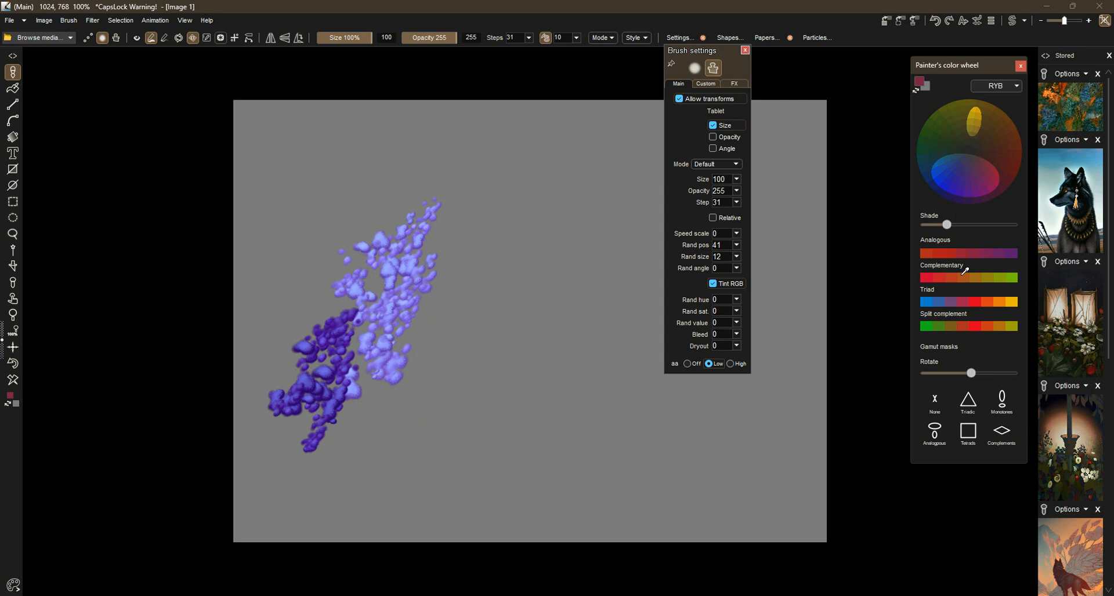
click(967, 224)
mouse_move(422, 335)
mouse_down()
mouse_move(440, 286)
mouse_move(474, 282)
mouse_up()
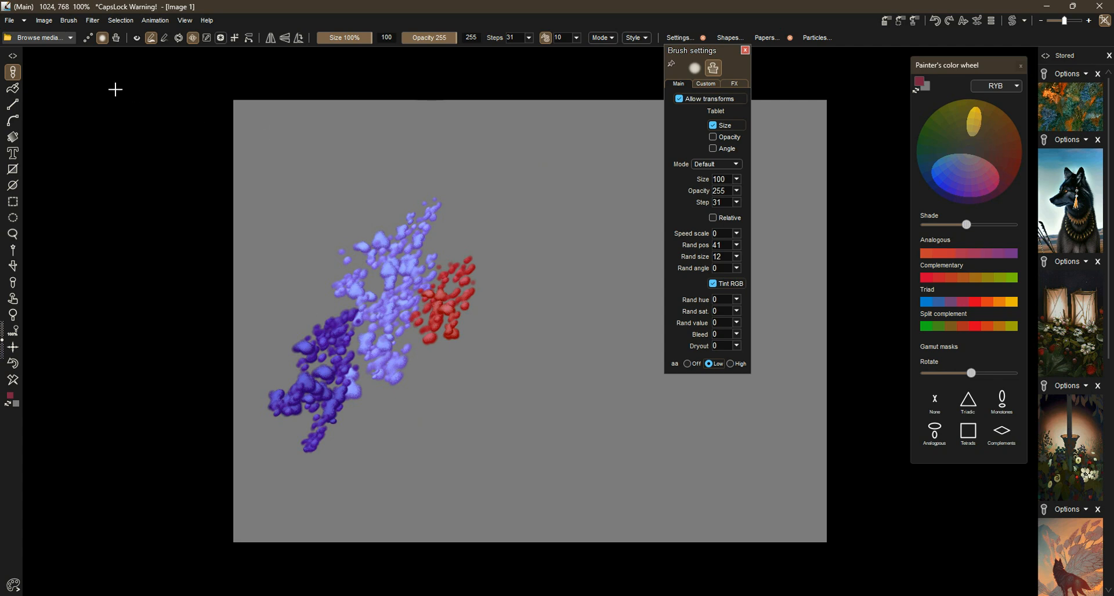
Choose the Impasto Details 04 oil brush and cover the upper left and the blob clusters with red strokes
click(58, 39)
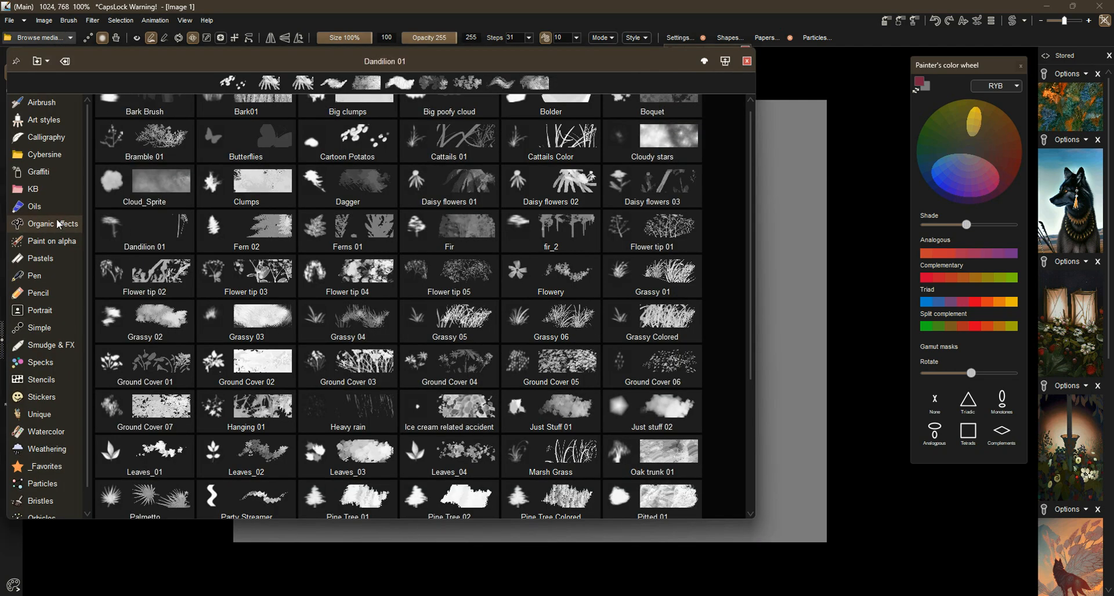
click(35, 207)
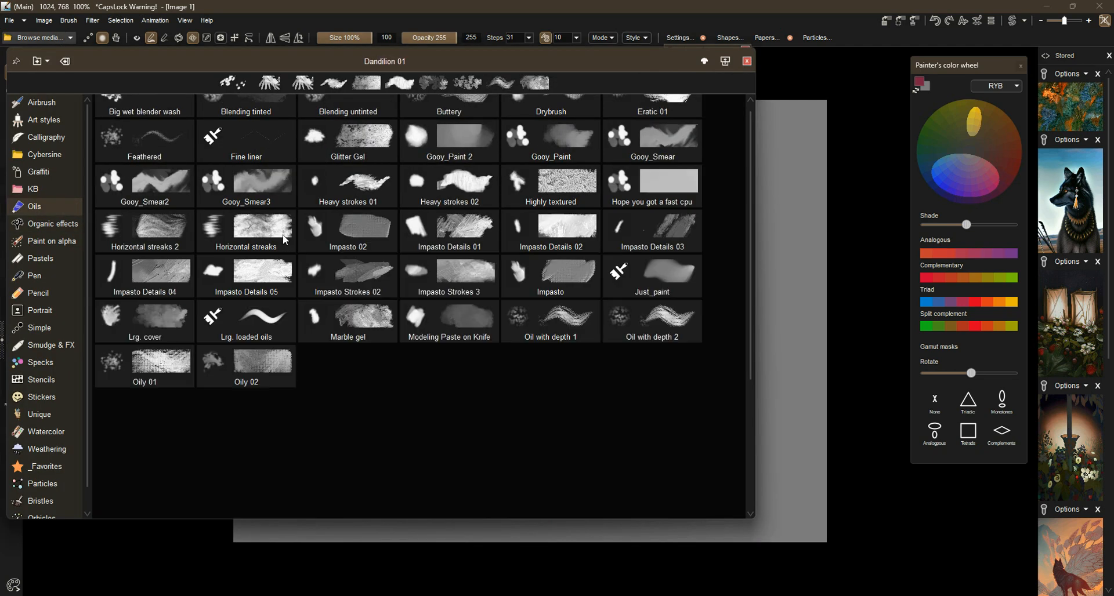
click(214, 224)
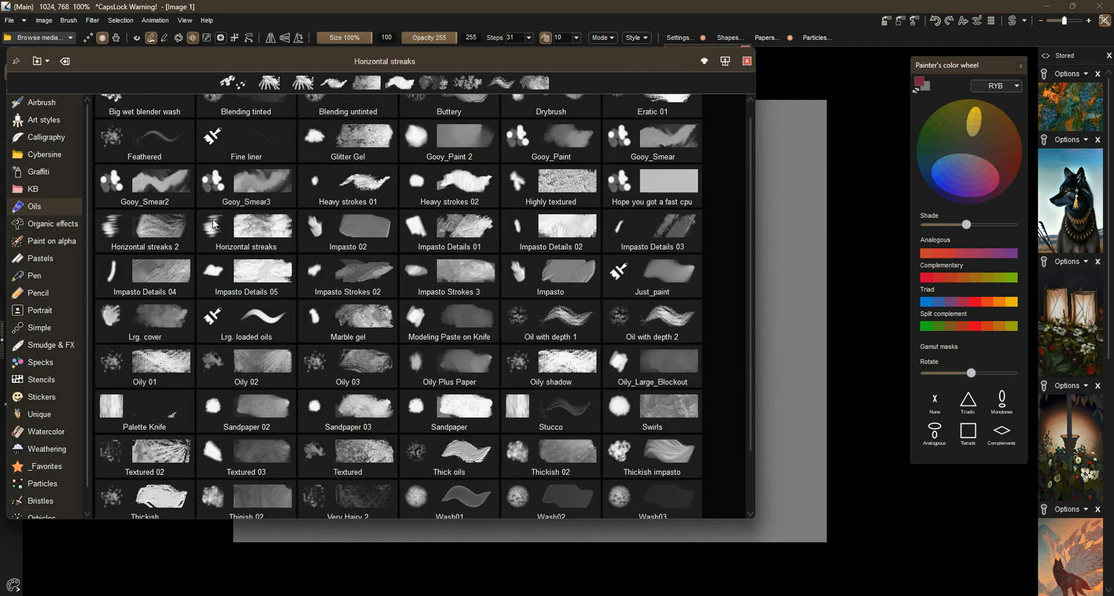
click(178, 269)
click(170, 276)
mouse_move(284, 249)
mouse_down()
mouse_move(233, 302)
mouse_move(373, 150)
mouse_move(252, 290)
mouse_up()
mouse_move(362, 255)
mouse_down()
mouse_move(462, 220)
mouse_move(381, 381)
mouse_move(435, 331)
mouse_move(342, 304)
mouse_move(372, 221)
mouse_move(287, 319)
mouse_move(382, 180)
mouse_move(273, 307)
mouse_move(367, 202)
mouse_move(355, 151)
mouse_move(263, 159)
mouse_move(298, 120)
mouse_move(471, 89)
mouse_move(428, 99)
mouse_move(359, 141)
mouse_move(375, 158)
mouse_move(378, 147)
mouse_move(267, 132)
mouse_move(257, 99)
mouse_move(293, 84)
mouse_move(257, 175)
mouse_move(401, 100)
mouse_move(481, 112)
mouse_move(487, 90)
mouse_move(415, 146)
mouse_move(283, 172)
mouse_move(330, 138)
mouse_up()
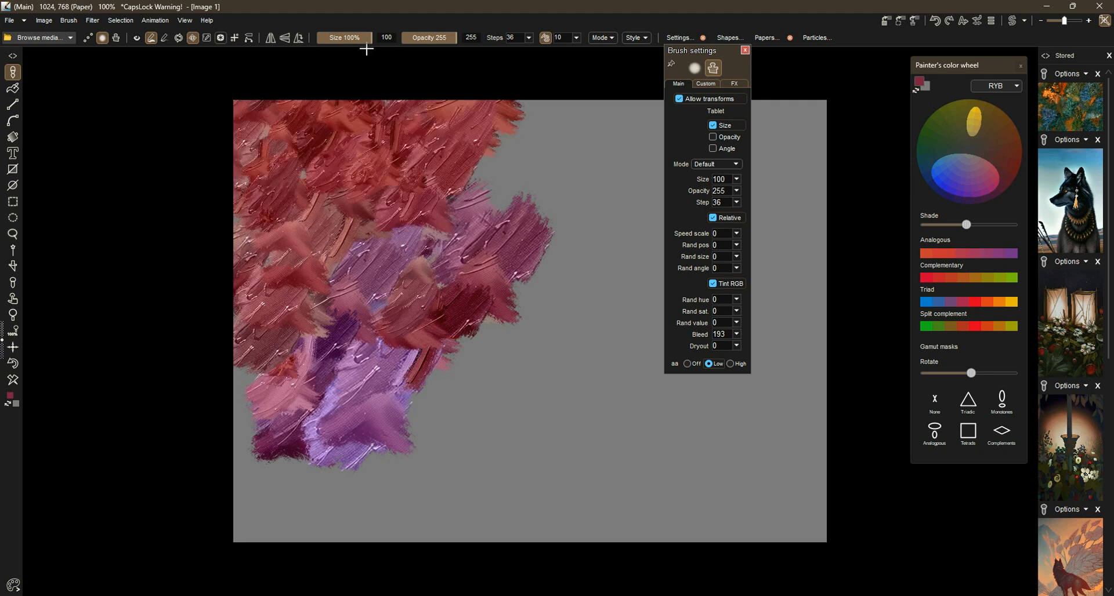
Enable tablet angle control for the brush and paint red impasto strokes across the canvas's upper middle and down the right
click(179, 38)
mouse_move(488, 107)
mouse_down()
mouse_move(575, 197)
mouse_move(638, 301)
mouse_move(551, 261)
mouse_up()
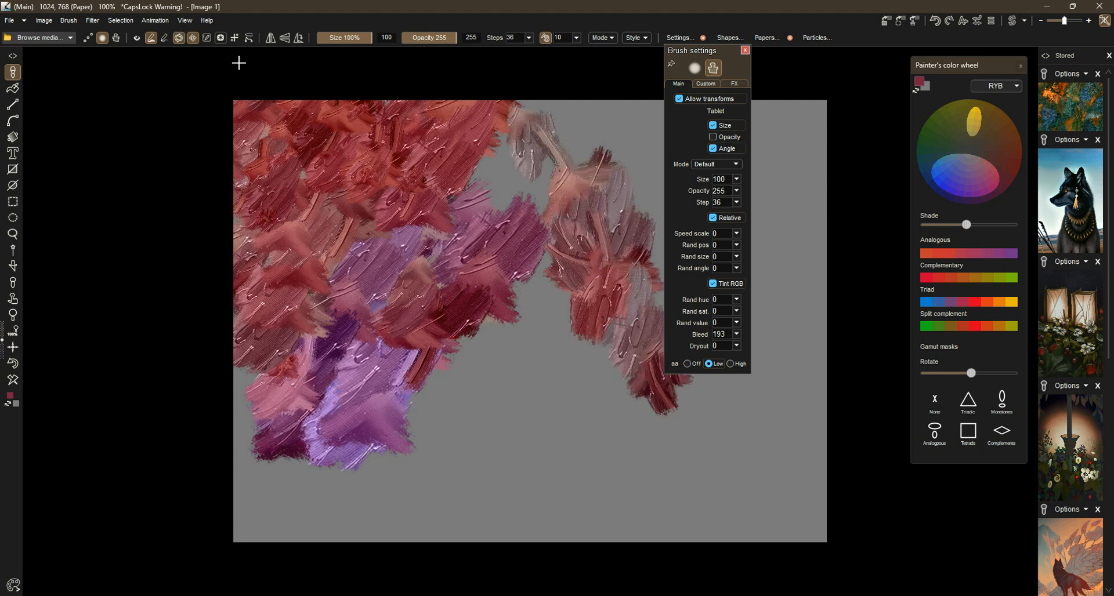
mouse_move(401, 144)
mouse_down()
mouse_move(580, 221)
mouse_move(421, 79)
mouse_up()
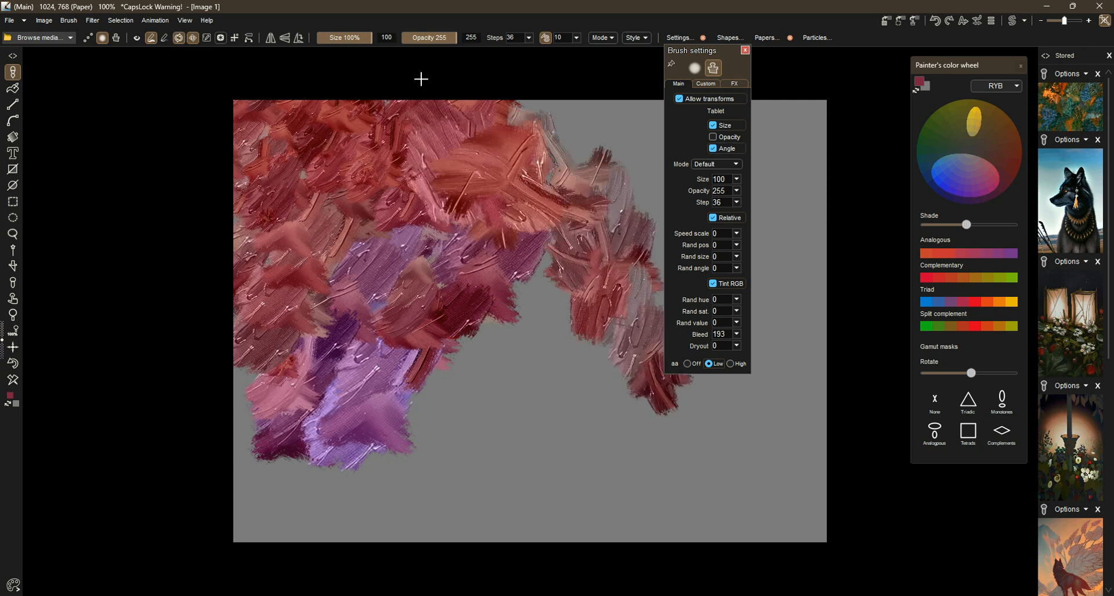
Reduce the brush size to 53 and paint smaller red strokes through the centre and lower middle
drag(353, 39, 346, 38)
mouse_move(511, 278)
mouse_down()
mouse_move(539, 418)
mouse_move(464, 481)
mouse_move(464, 405)
mouse_move(388, 493)
mouse_move(361, 495)
mouse_move(339, 470)
mouse_up()
mouse_move(462, 307)
mouse_down()
mouse_move(519, 266)
mouse_move(535, 279)
mouse_move(581, 237)
mouse_move(532, 345)
mouse_move(571, 312)
mouse_up()
Paint a vivid blue patch above the centre, and with the shade fully darkened add dark strokes to its left
click(956, 172)
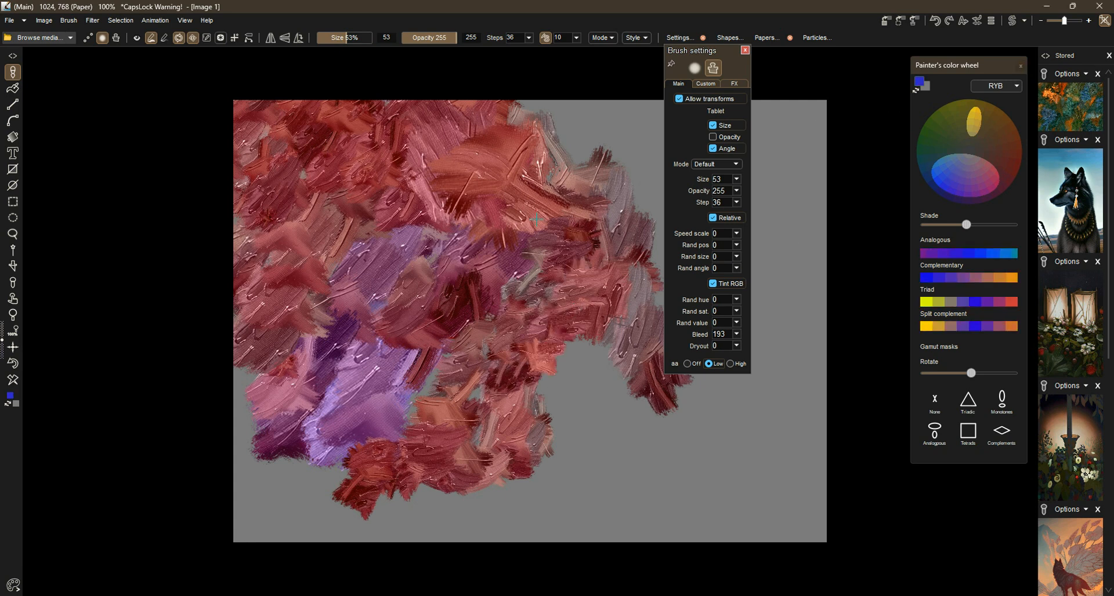
mouse_move(470, 232)
mouse_down()
mouse_move(576, 155)
mouse_move(629, 133)
mouse_up()
click(966, 201)
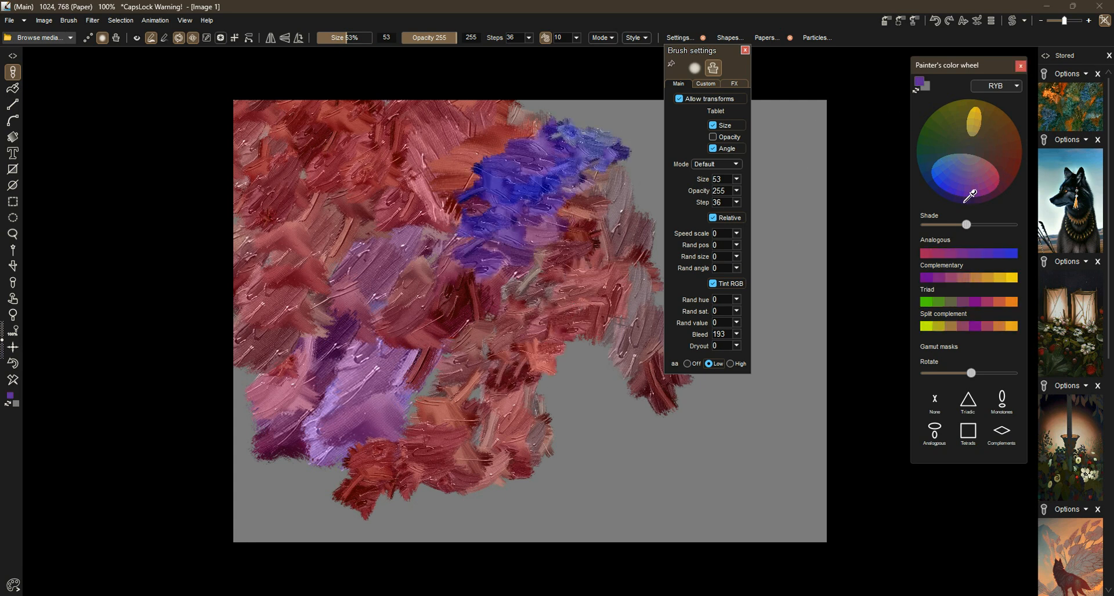
click(926, 226)
click(953, 172)
mouse_move(496, 231)
mouse_down()
mouse_move(497, 142)
mouse_move(468, 140)
mouse_move(426, 166)
mouse_move(419, 244)
mouse_move(307, 317)
mouse_move(274, 217)
mouse_up()
Pick a near-black maroon, choose the Impasto Details 05 brush and cover the canvas's upper left with dark texture
click(977, 159)
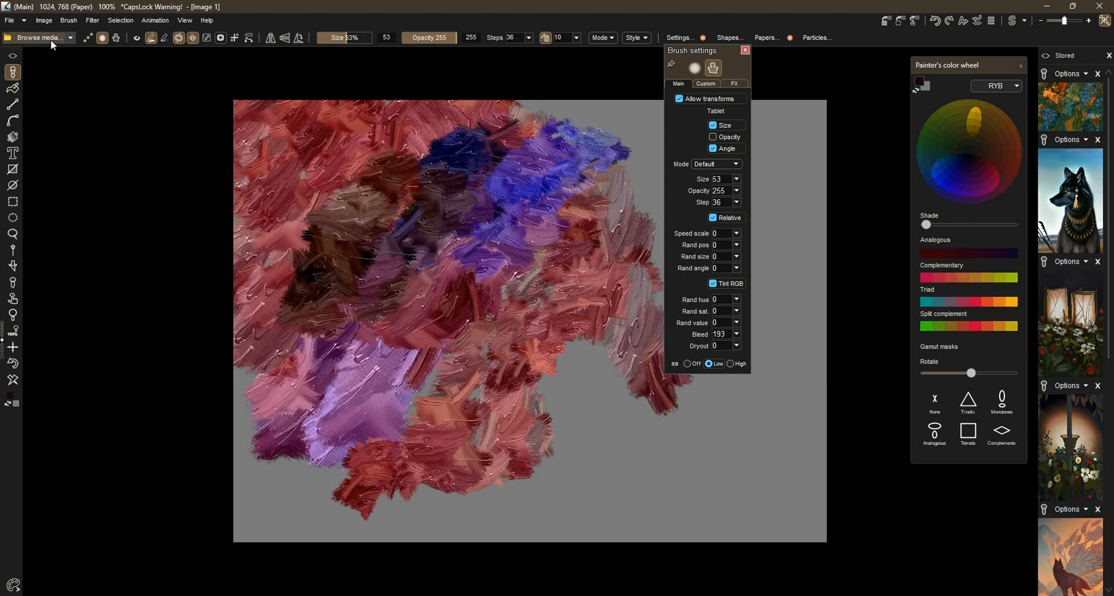
click(41, 38)
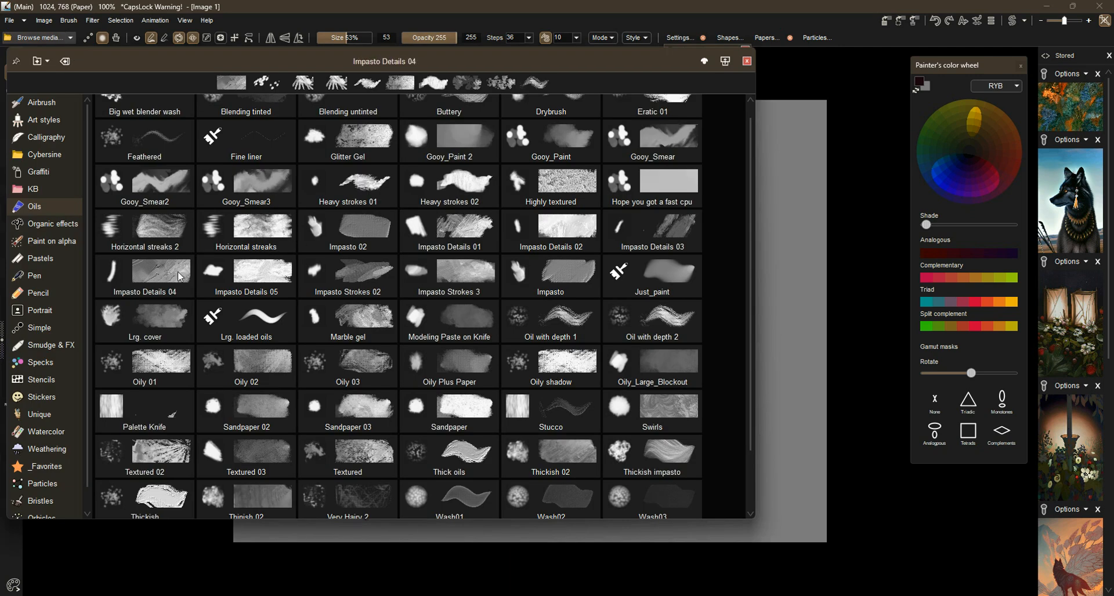
click(253, 279)
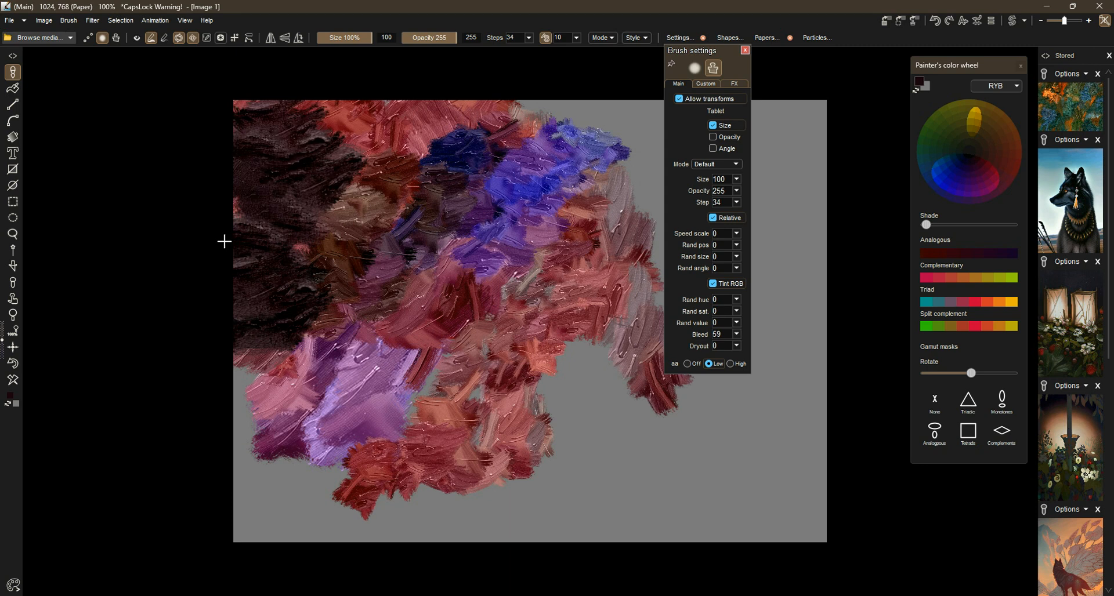
Choose the Highly textured oil brush and paint rough dark patches left of the centre and across the lower left
click(51, 37)
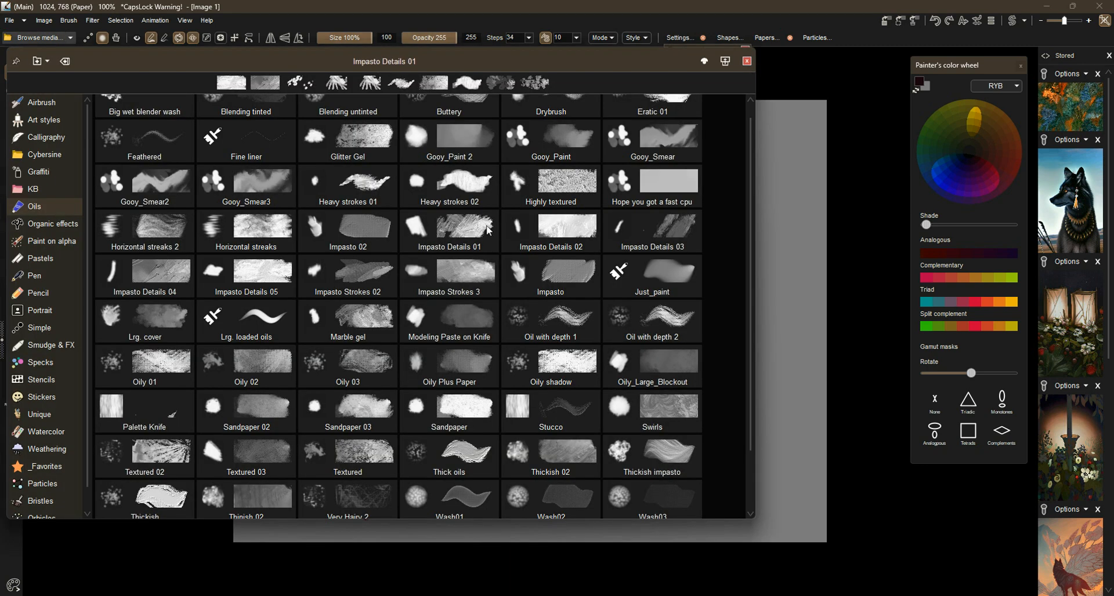
click(573, 186)
mouse_move(370, 256)
mouse_down()
mouse_move(338, 283)
mouse_move(328, 216)
mouse_move(273, 251)
mouse_up()
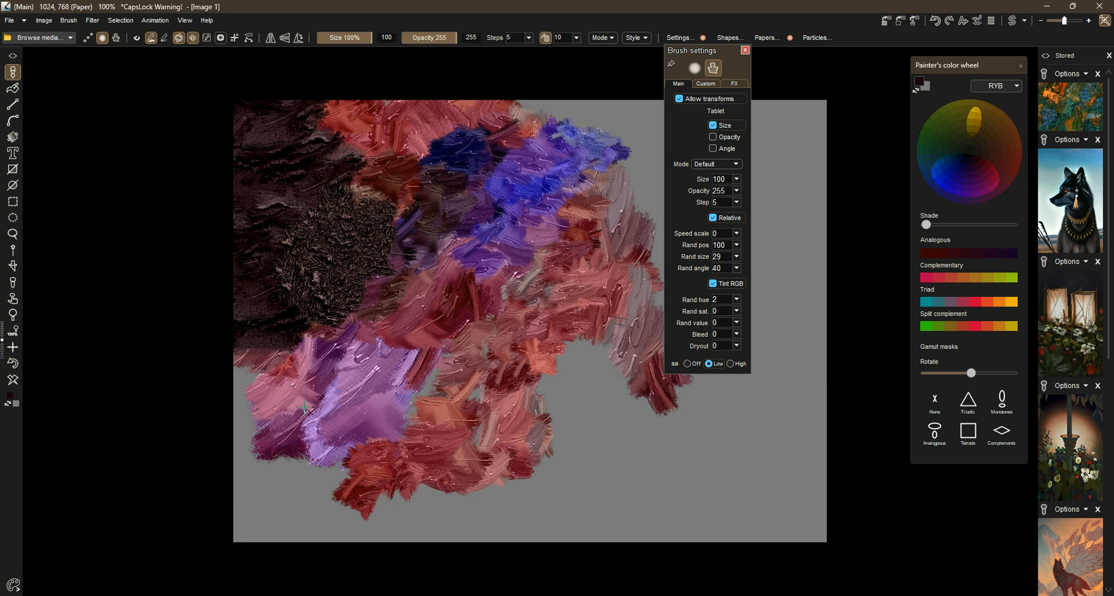
mouse_move(304, 407)
mouse_down()
mouse_move(280, 442)
mouse_move(290, 489)
mouse_move(266, 527)
mouse_up()
mouse_move(367, 536)
mouse_down()
mouse_move(226, 576)
mouse_move(550, 366)
mouse_up()
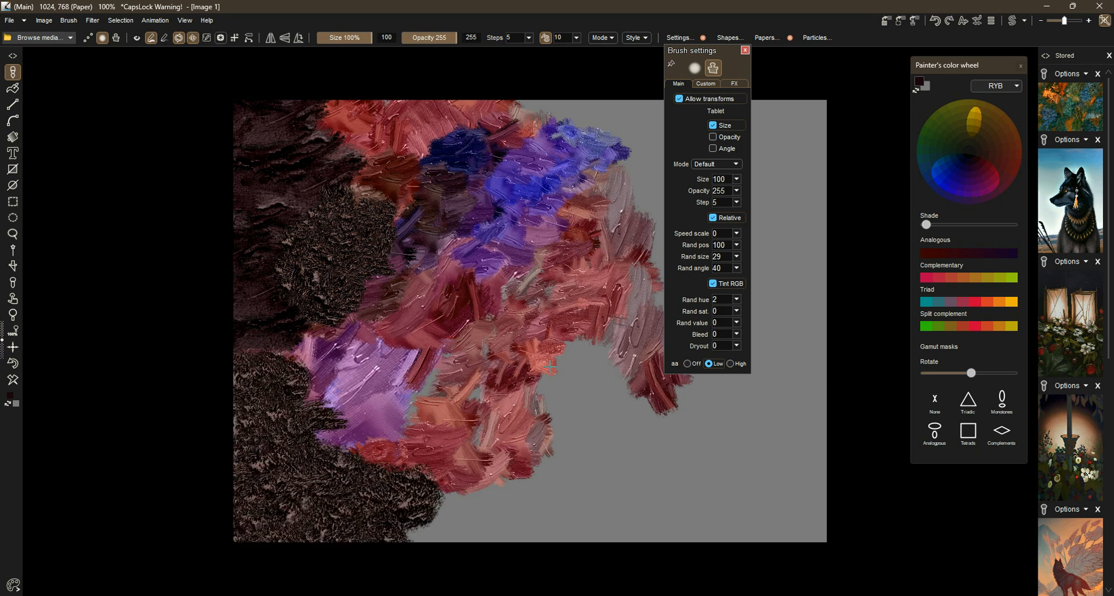
Pick a gold and dab textured patches over the dark areas, reducing the brush size to 45 for the smaller ones
click(981, 115)
drag(404, 318, 348, 301)
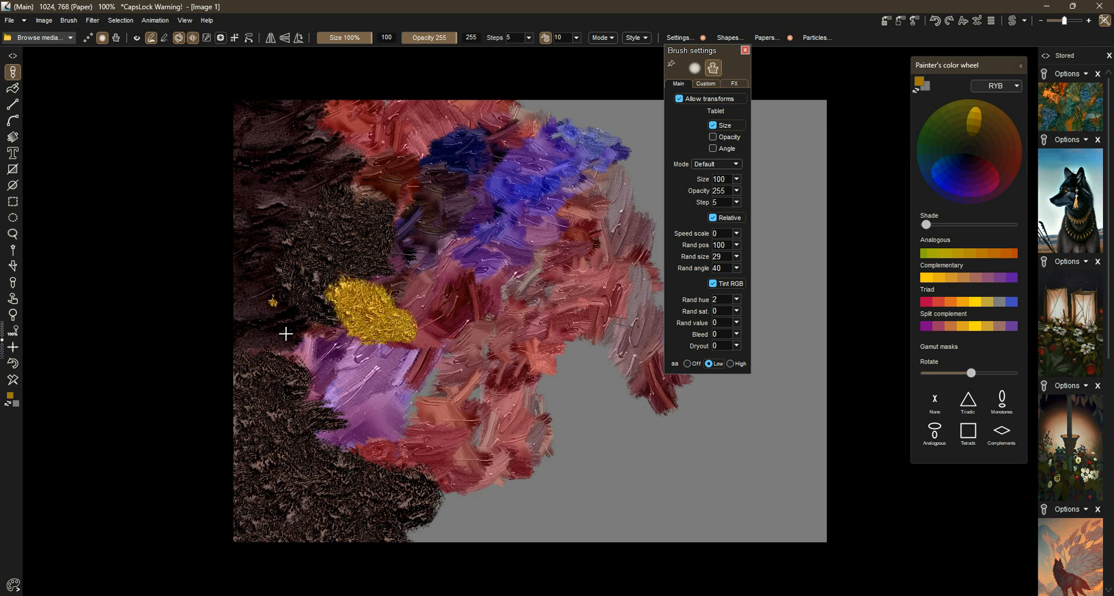
mouse_move(286, 333)
mouse_down()
mouse_move(253, 211)
mouse_move(283, 153)
mouse_move(341, 205)
mouse_move(332, 197)
mouse_move(336, 164)
mouse_up()
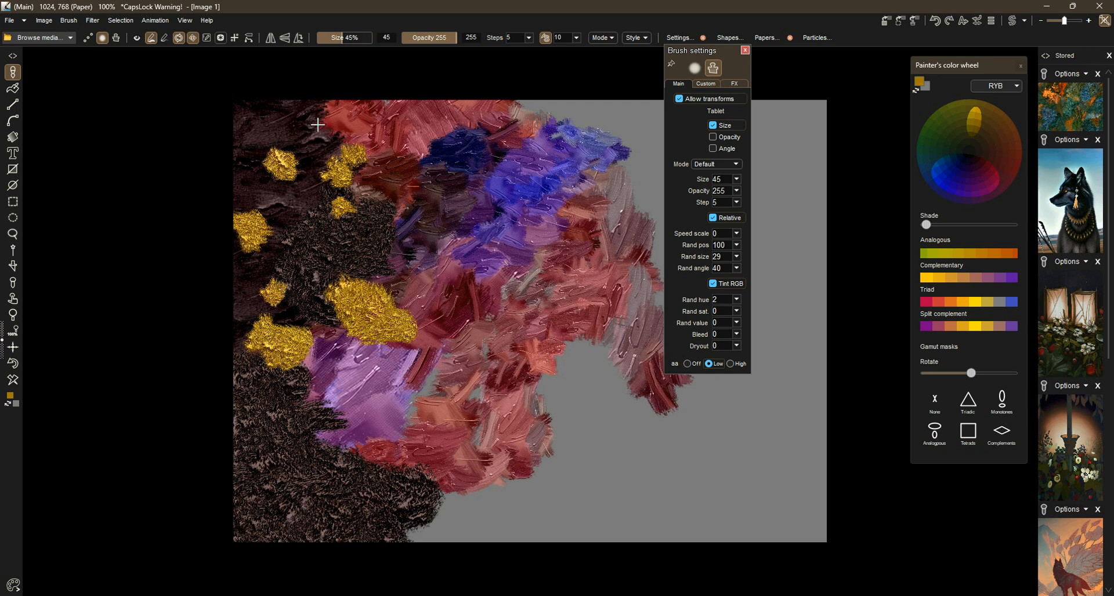
mouse_move(317, 124)
mouse_down()
mouse_move(272, 146)
mouse_move(312, 214)
mouse_move(296, 206)
mouse_up()
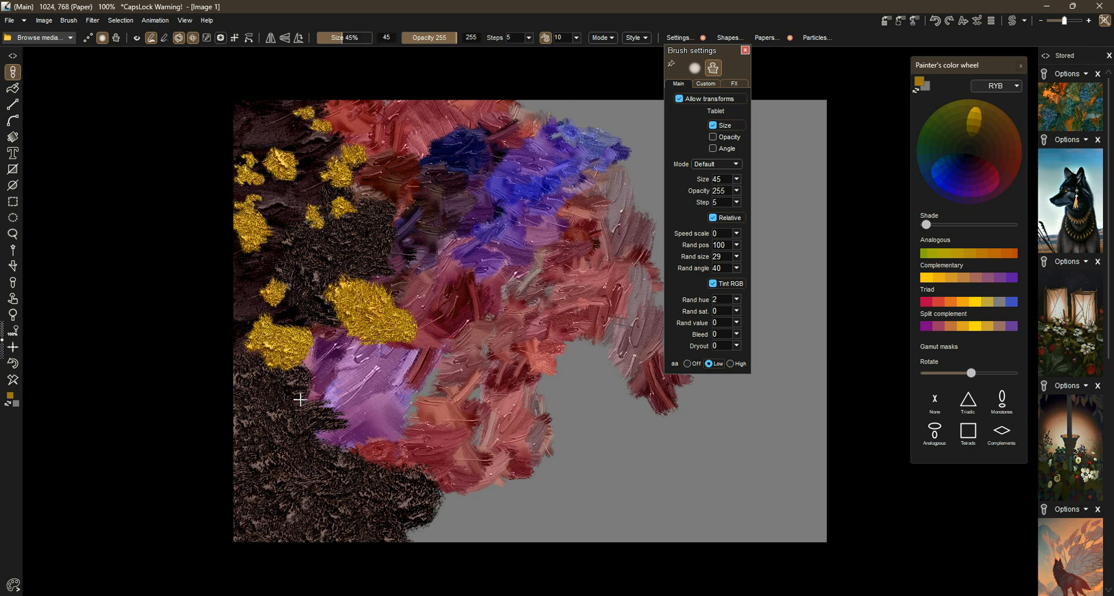
Choose the Impasto Details 01 brush with a deep blue and paint over the canvas's upper middle and right side
click(23, 38)
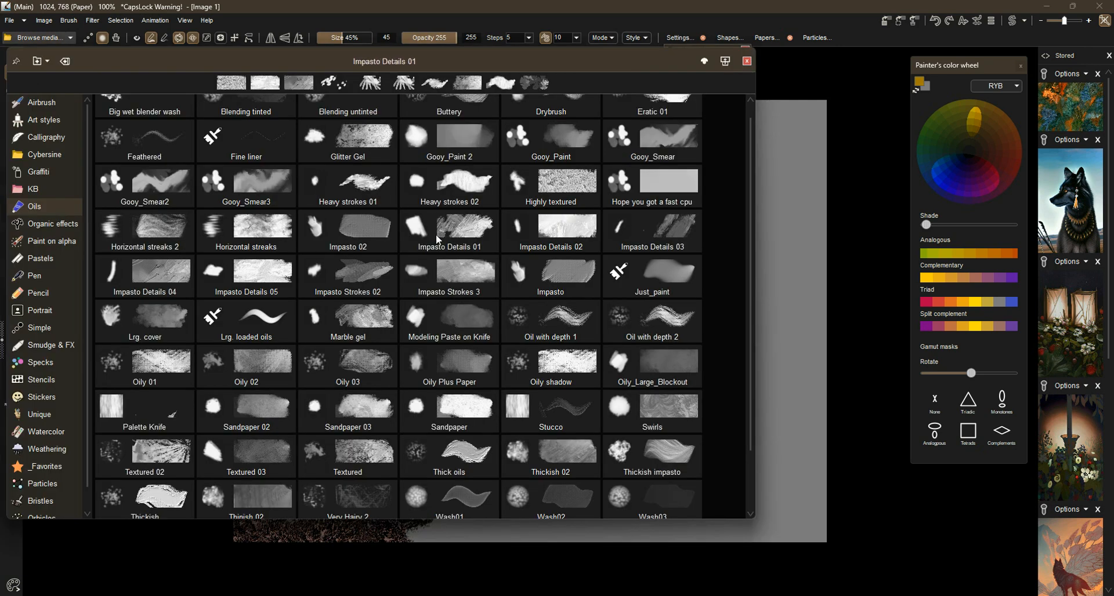
click(480, 245)
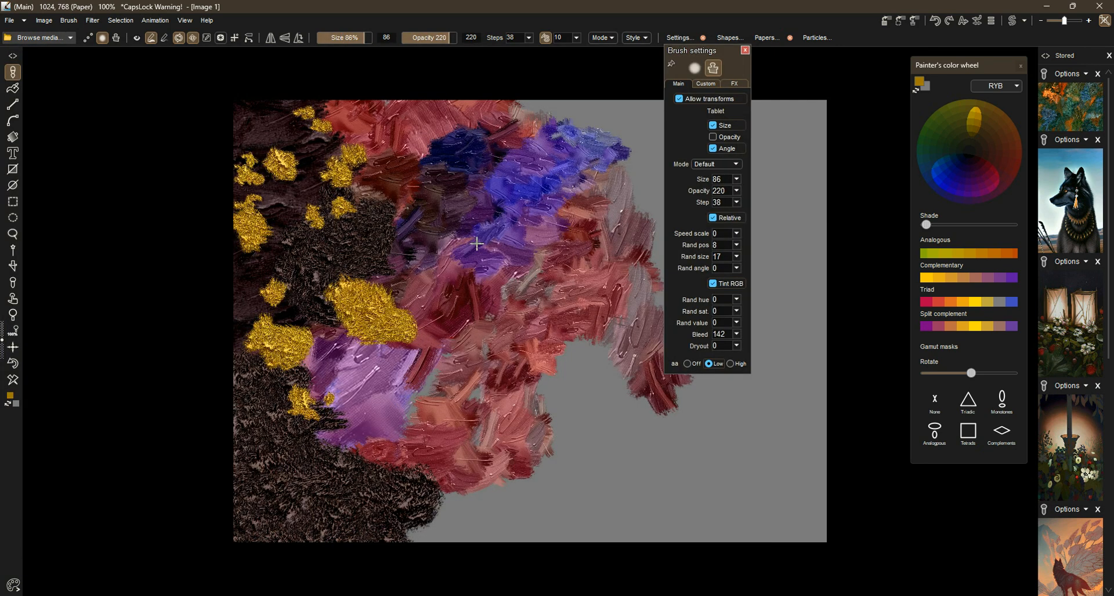
click(952, 161)
mouse_move(582, 146)
mouse_down()
mouse_move(567, 119)
mouse_move(586, 195)
mouse_move(661, 116)
mouse_up()
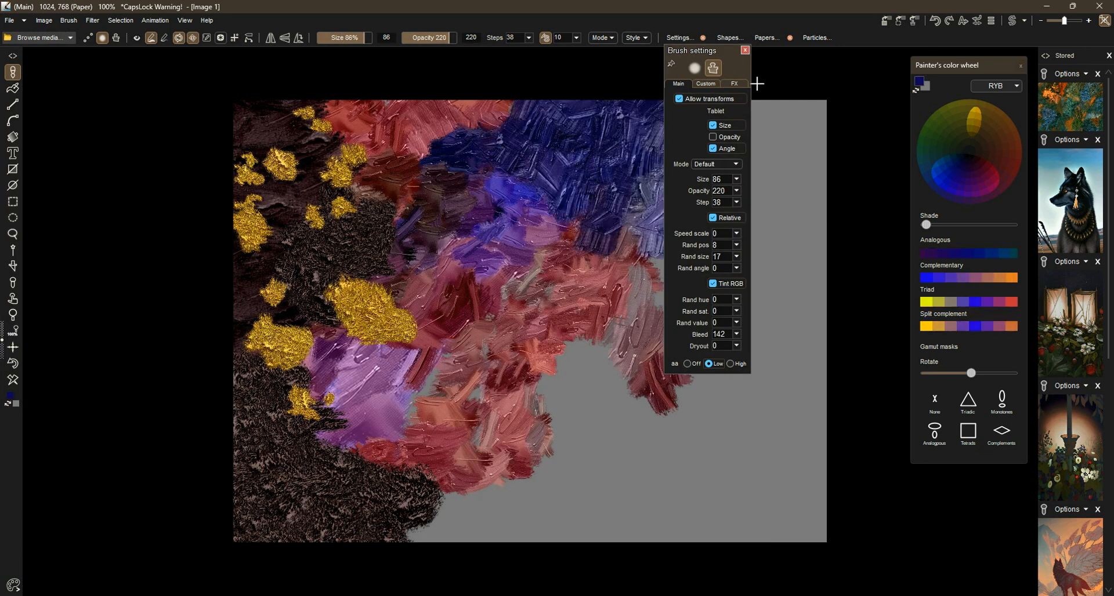
mouse_move(757, 83)
mouse_down()
mouse_move(771, 273)
mouse_move(814, 147)
mouse_move(710, 478)
mouse_move(806, 534)
mouse_move(638, 528)
mouse_move(575, 429)
mouse_up()
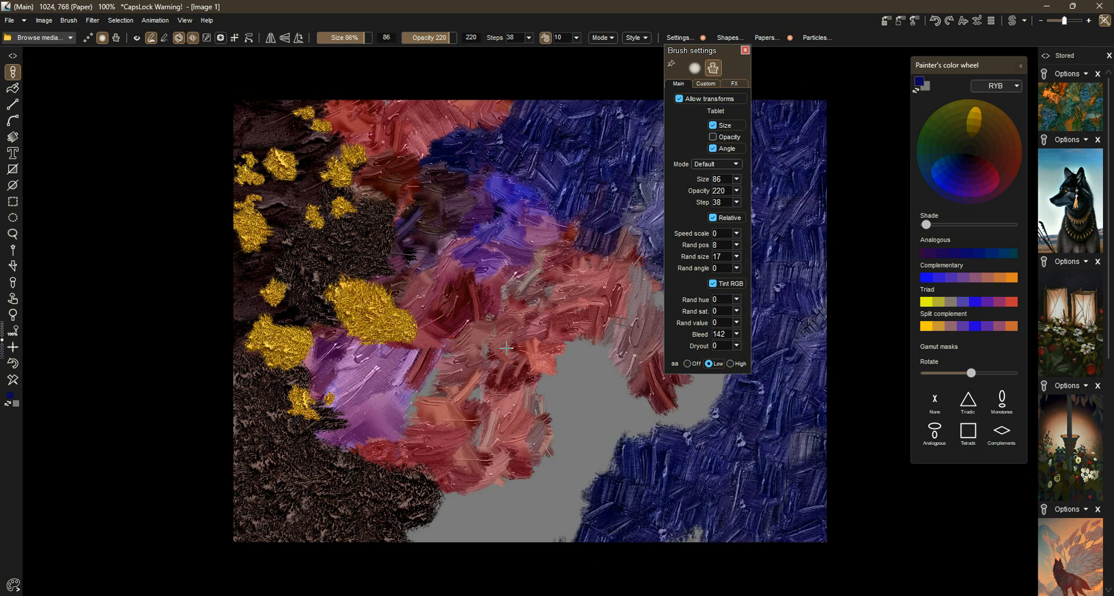
Cover the centre with deep blue strokes, reducing the brush size to 69 and to 34 for finer strokes at the upper left
click(68, 36)
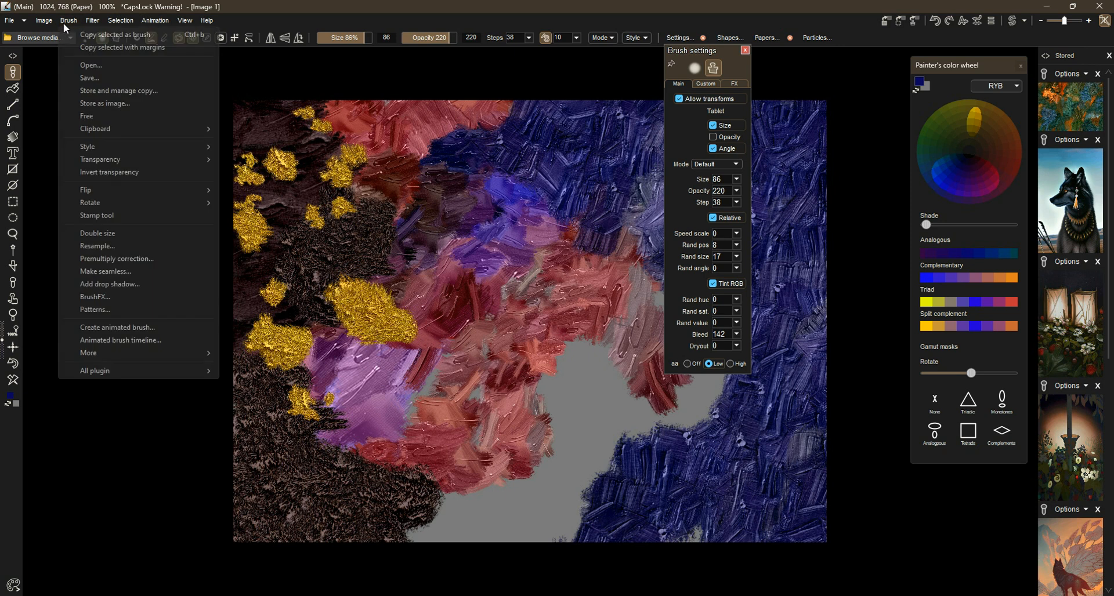
click(159, 235)
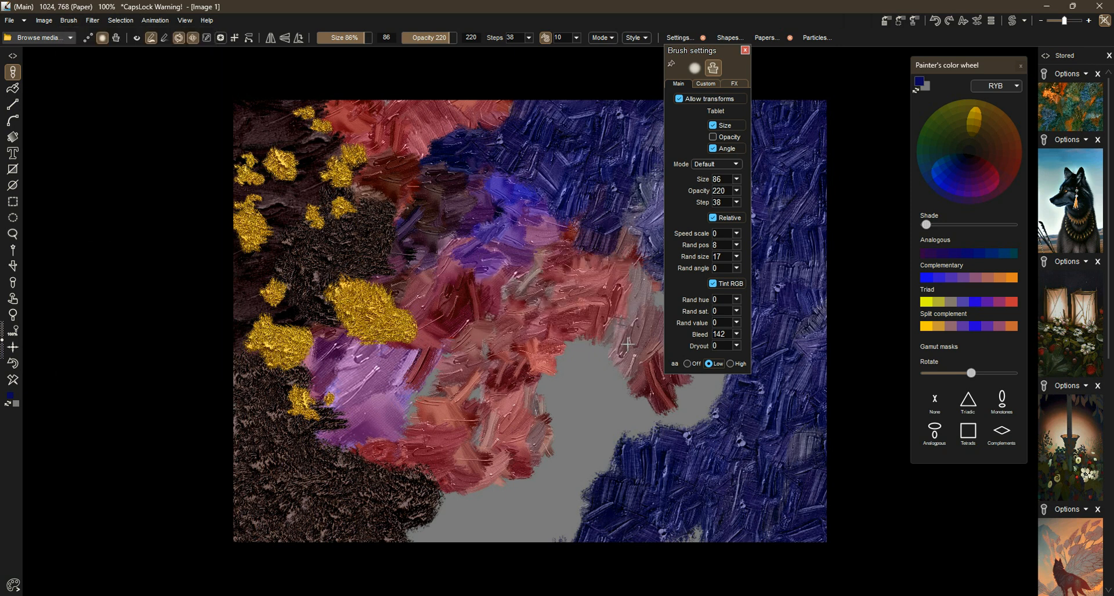
mouse_move(637, 395)
mouse_down()
mouse_move(566, 537)
mouse_move(559, 447)
mouse_move(606, 369)
mouse_move(748, 314)
mouse_move(495, 315)
mouse_move(415, 232)
mouse_up()
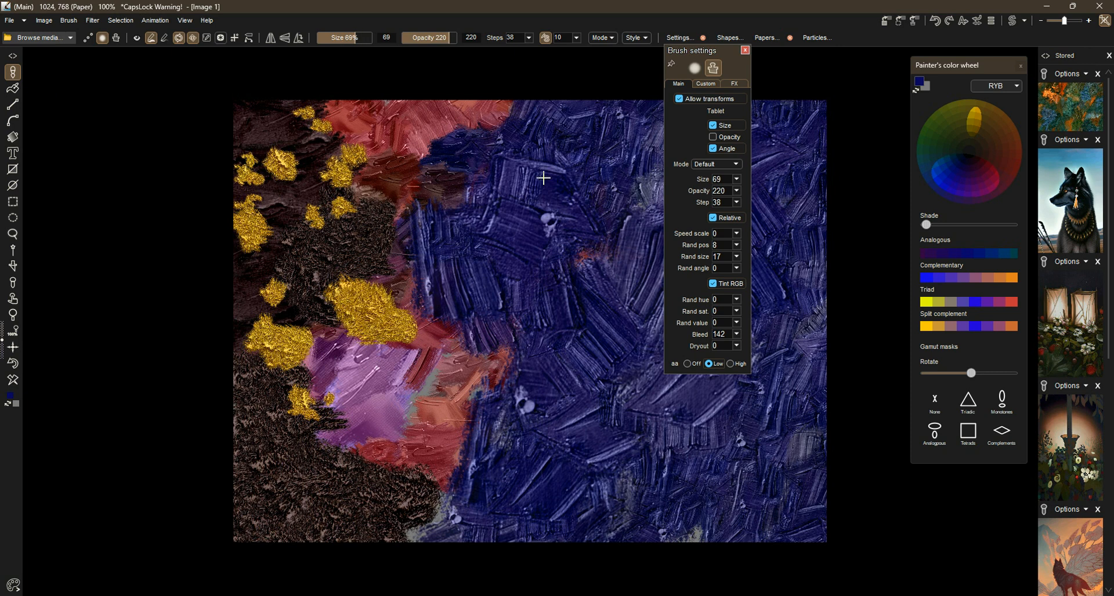
drag(543, 178, 339, 53)
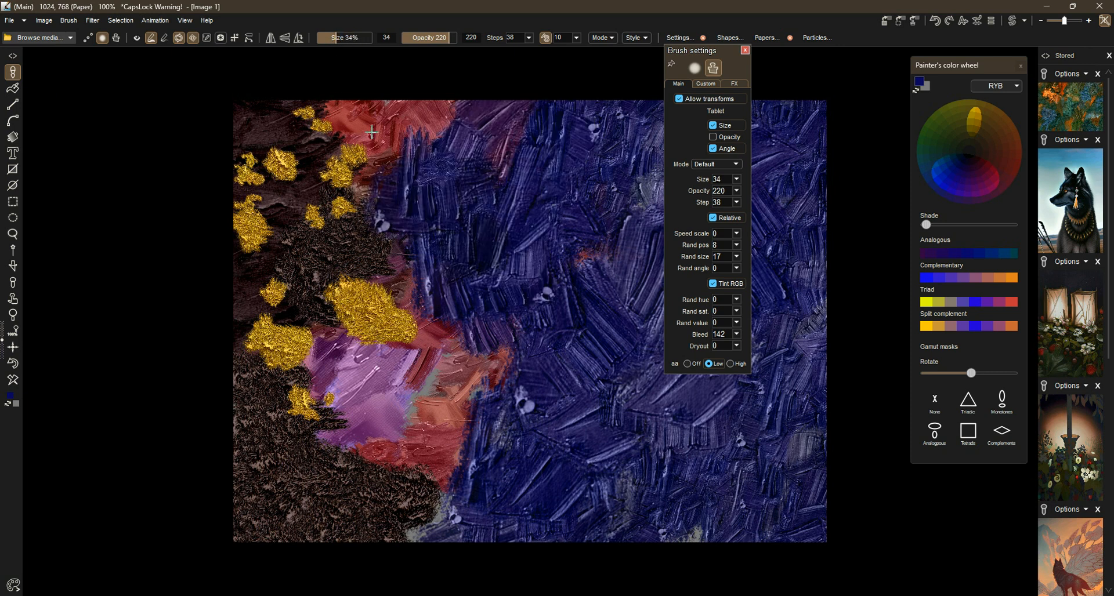
mouse_move(372, 132)
mouse_down()
mouse_move(422, 129)
mouse_move(449, 198)
mouse_move(560, 95)
mouse_up()
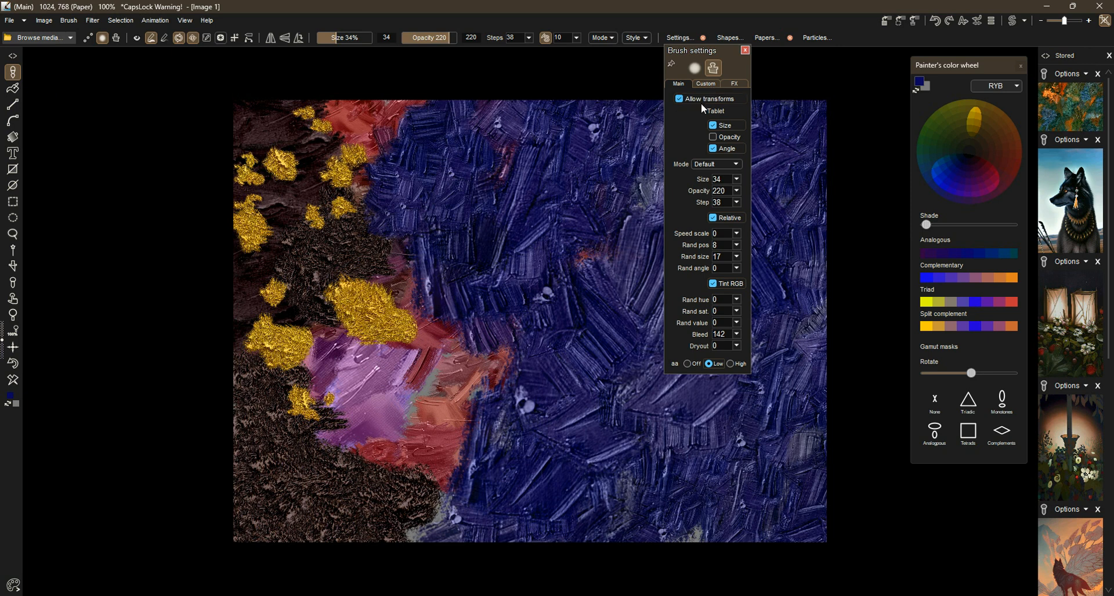
Set Bleed to 222, lighten the shade, pick a golden yellow and blend strokes over the canvas's centre and bottom
click(736, 334)
click(733, 350)
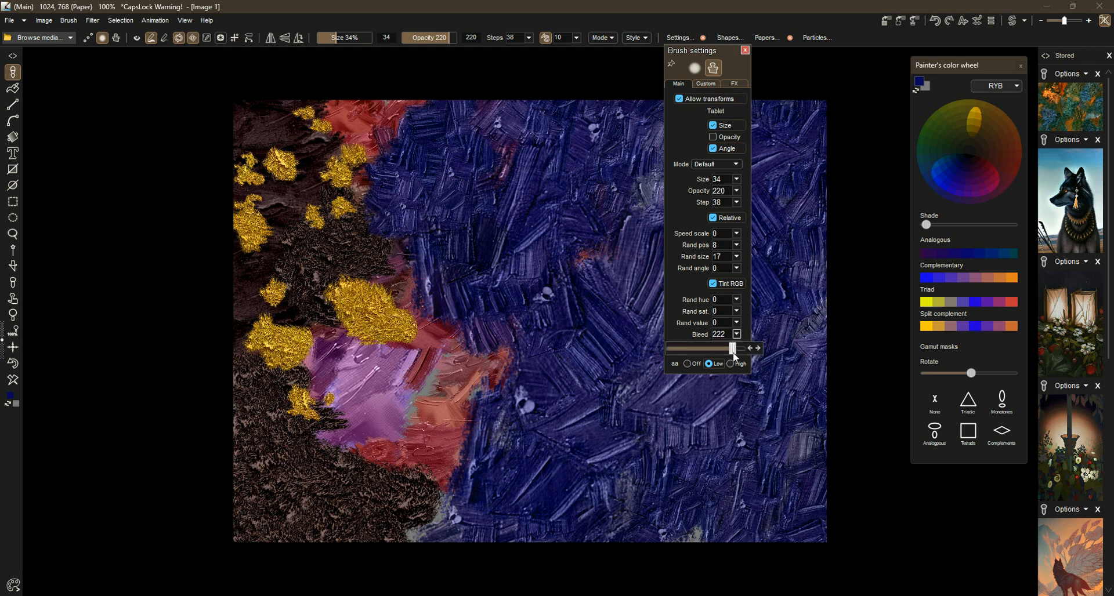
click(970, 224)
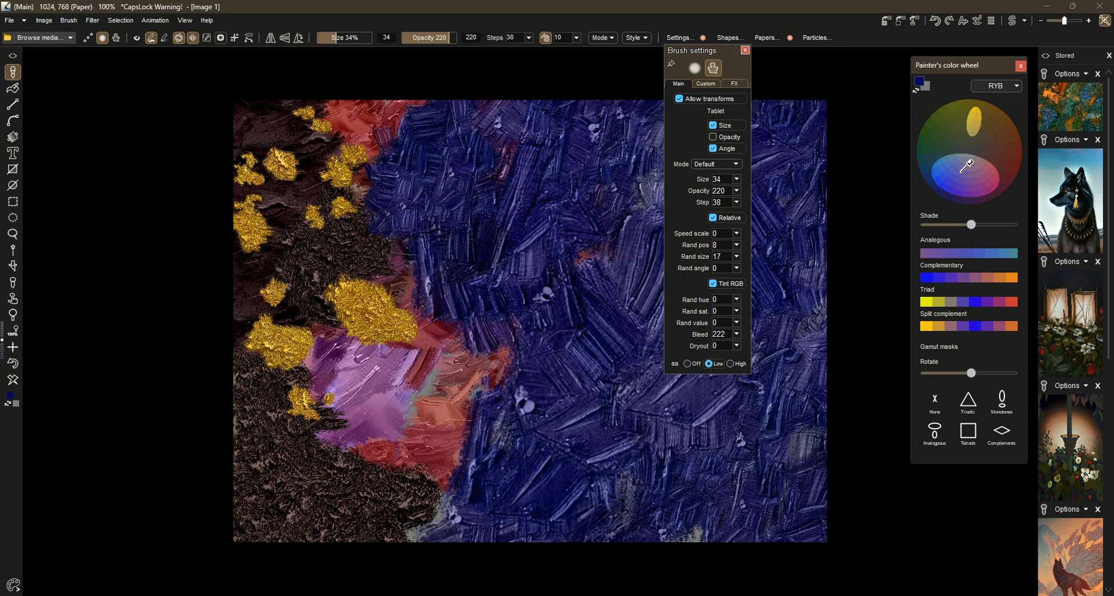
click(965, 120)
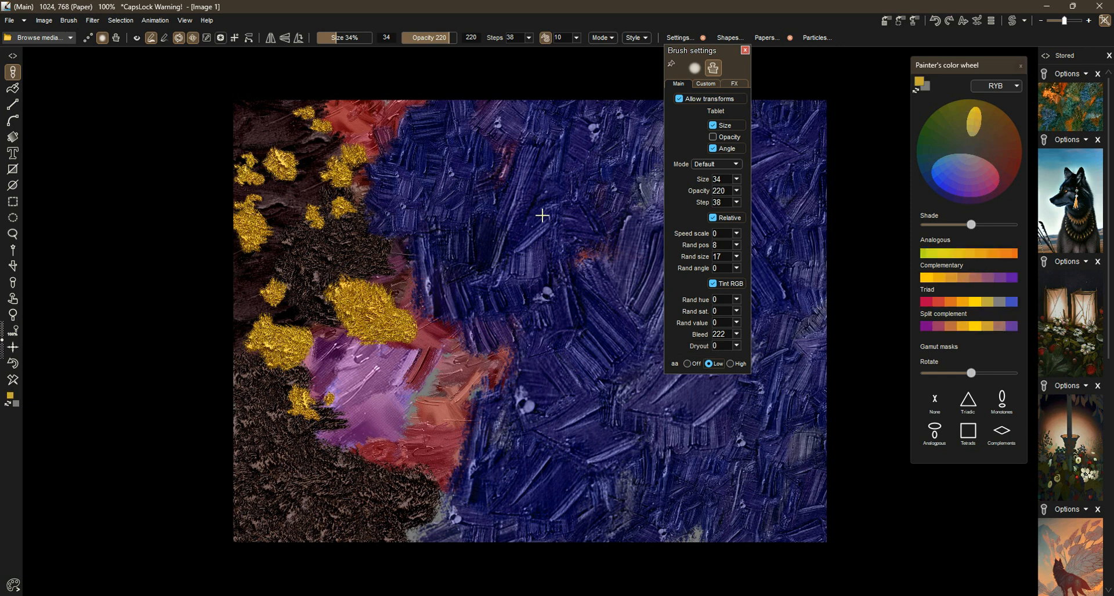
mouse_move(541, 216)
mouse_down()
mouse_move(581, 187)
mouse_move(569, 406)
mouse_move(624, 425)
mouse_move(547, 464)
mouse_move(499, 453)
mouse_move(539, 279)
mouse_move(497, 410)
mouse_move(458, 270)
mouse_move(426, 441)
mouse_up()
mouse_move(609, 377)
mouse_down()
mouse_move(589, 484)
mouse_move(631, 459)
mouse_move(435, 556)
mouse_move(422, 464)
mouse_move(410, 558)
mouse_move(407, 516)
mouse_move(362, 533)
mouse_up()
mouse_move(667, 400)
mouse_down()
mouse_move(576, 529)
mouse_move(684, 464)
mouse_move(530, 549)
mouse_move(569, 546)
mouse_up()
mouse_move(386, 236)
mouse_down()
mouse_move(437, 300)
mouse_move(399, 238)
mouse_move(454, 293)
mouse_move(463, 259)
mouse_move(445, 182)
mouse_move(536, 248)
mouse_move(565, 236)
mouse_move(522, 154)
mouse_up()
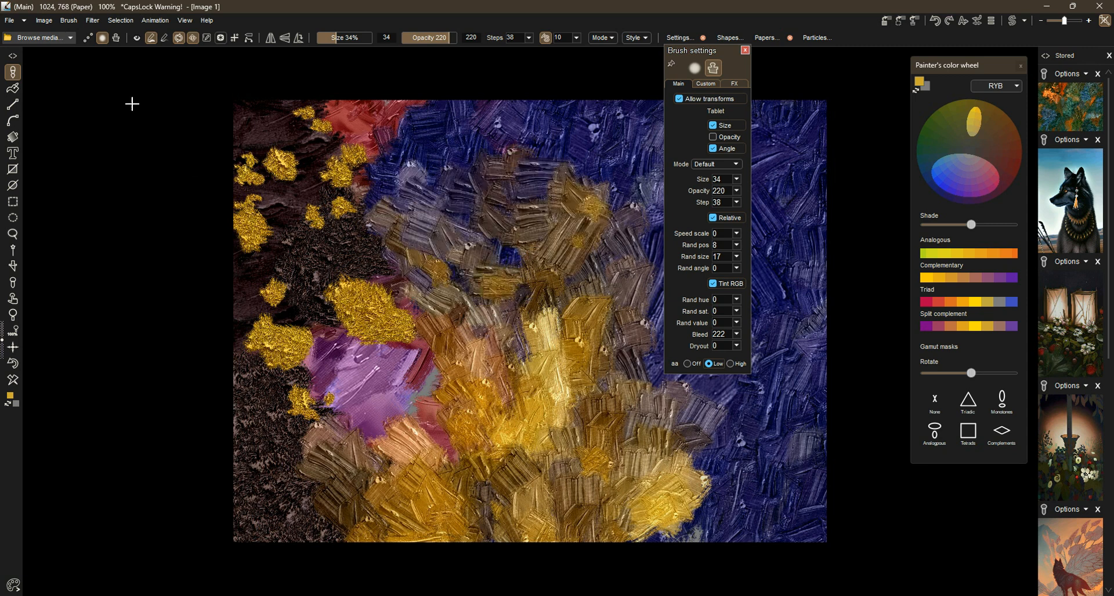
Choose the Impasto Details 02 brush and paint a thick yellow patch over the blue at the upper middle
click(53, 37)
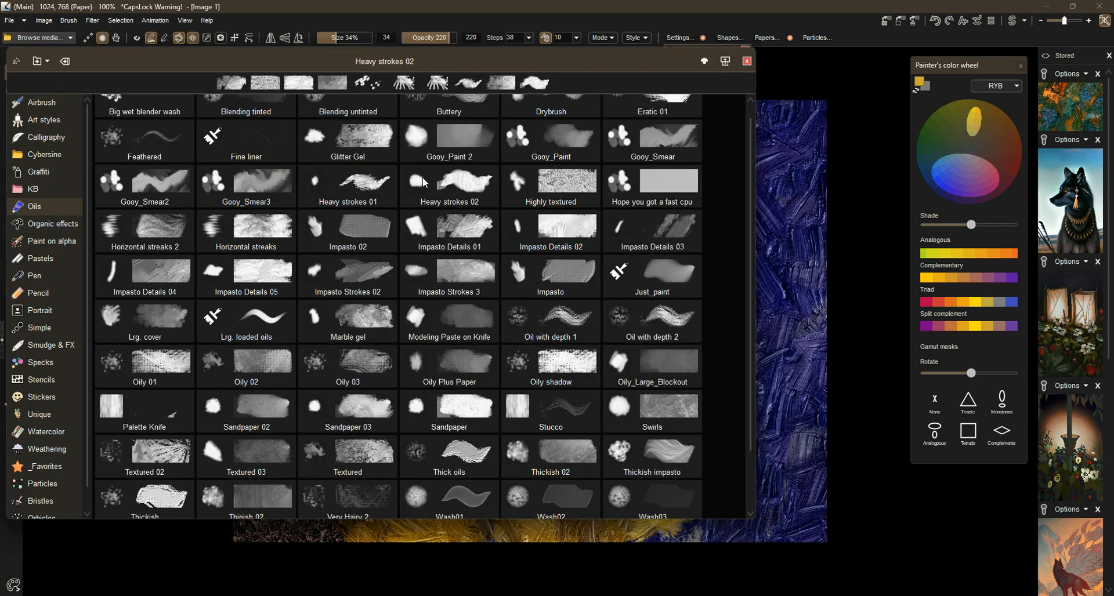
click(584, 238)
mouse_move(502, 217)
mouse_down()
mouse_move(432, 200)
mouse_move(441, 139)
mouse_move(397, 180)
mouse_up()
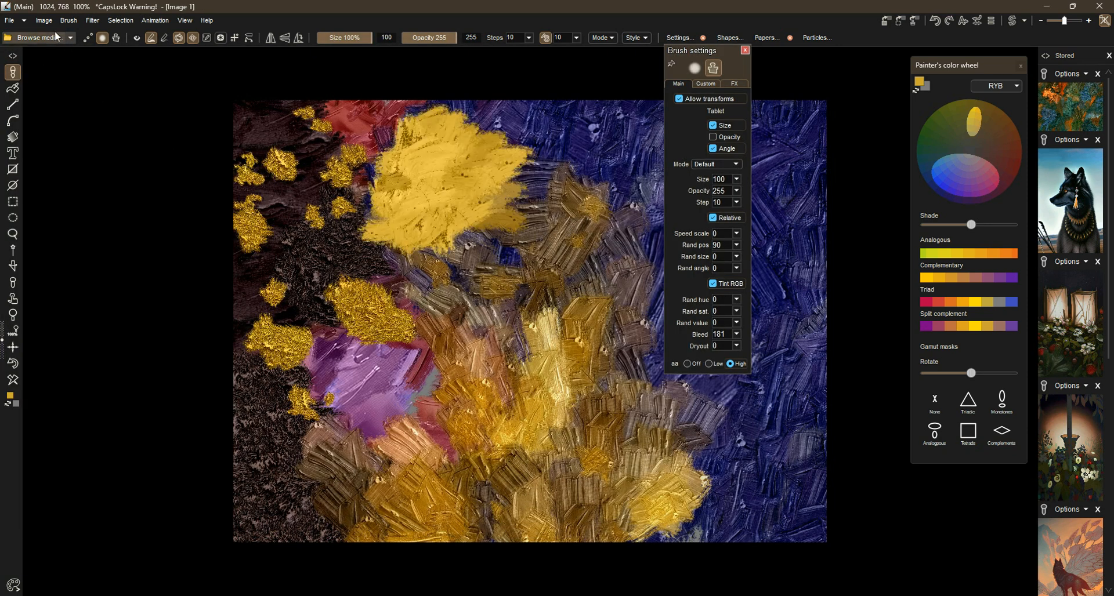
Choose the Swirls oil brush and paint yellow swirls over the blue at the canvas's upper middle
click(37, 40)
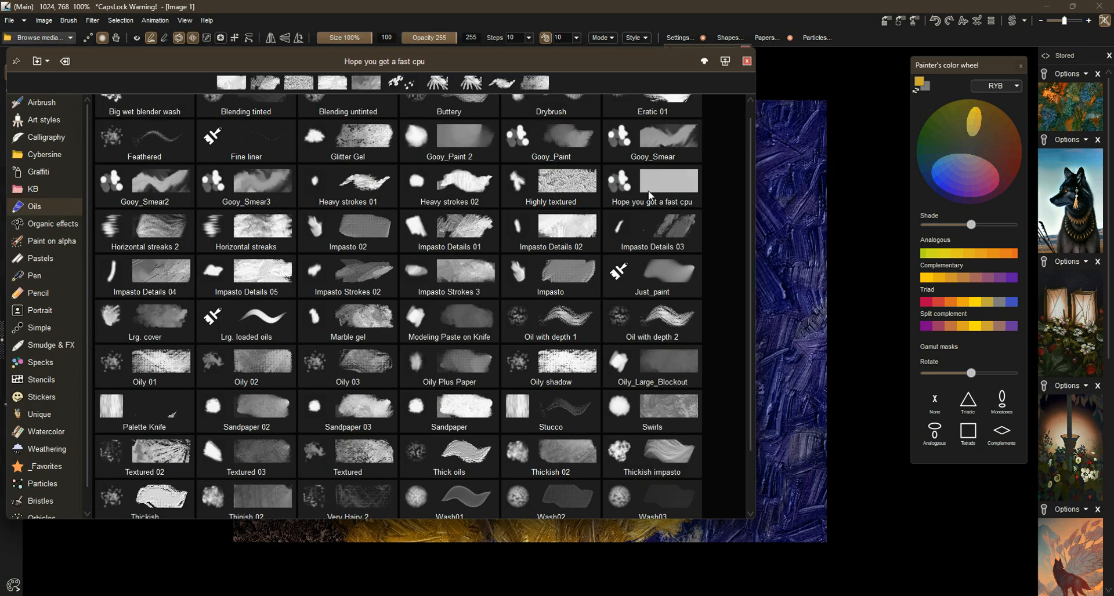
scroll(754, 208, down, 2)
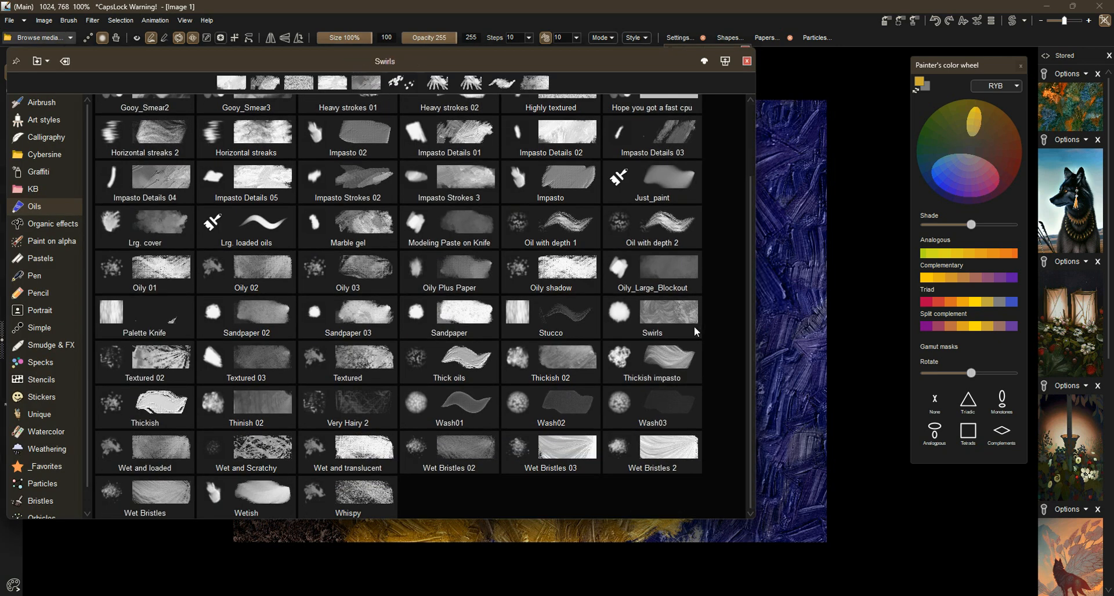
click(672, 319)
mouse_move(477, 158)
mouse_down()
mouse_move(573, 255)
mouse_move(484, 153)
mouse_move(598, 208)
mouse_move(641, 298)
mouse_up()
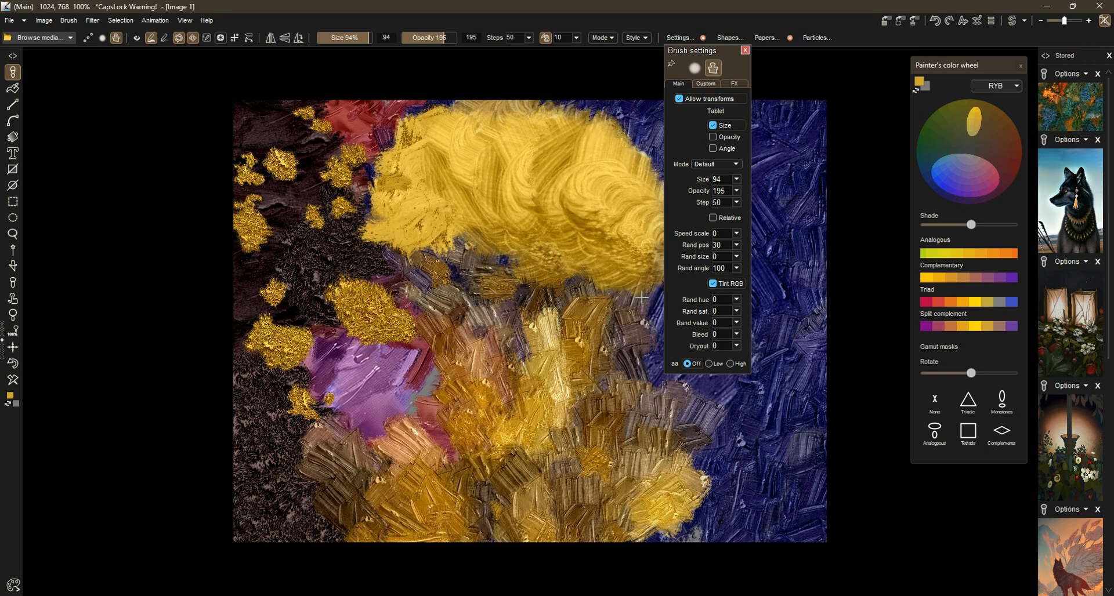
Choose the Textured oil brush, darken the shade, pick a brownish orange and paint over the canvas's upper-left area
click(59, 39)
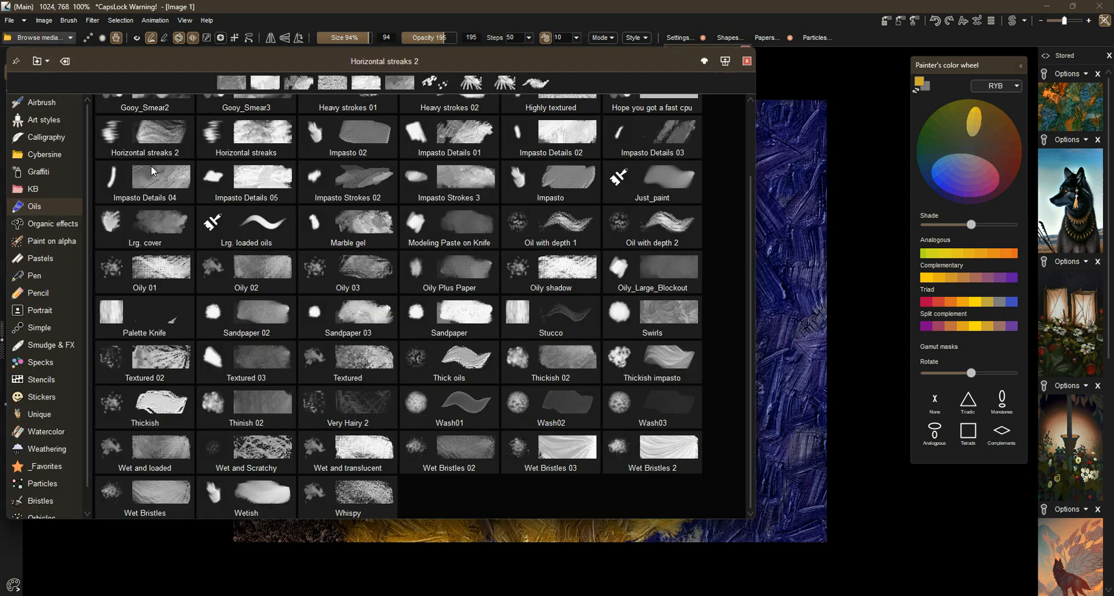
click(369, 348)
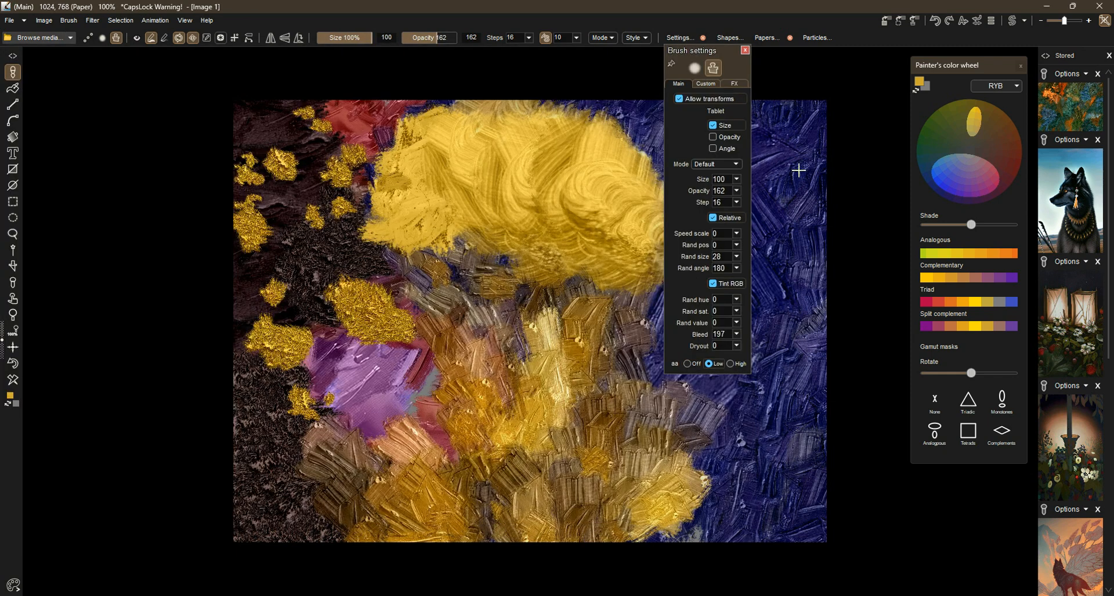
drag(971, 225, 942, 224)
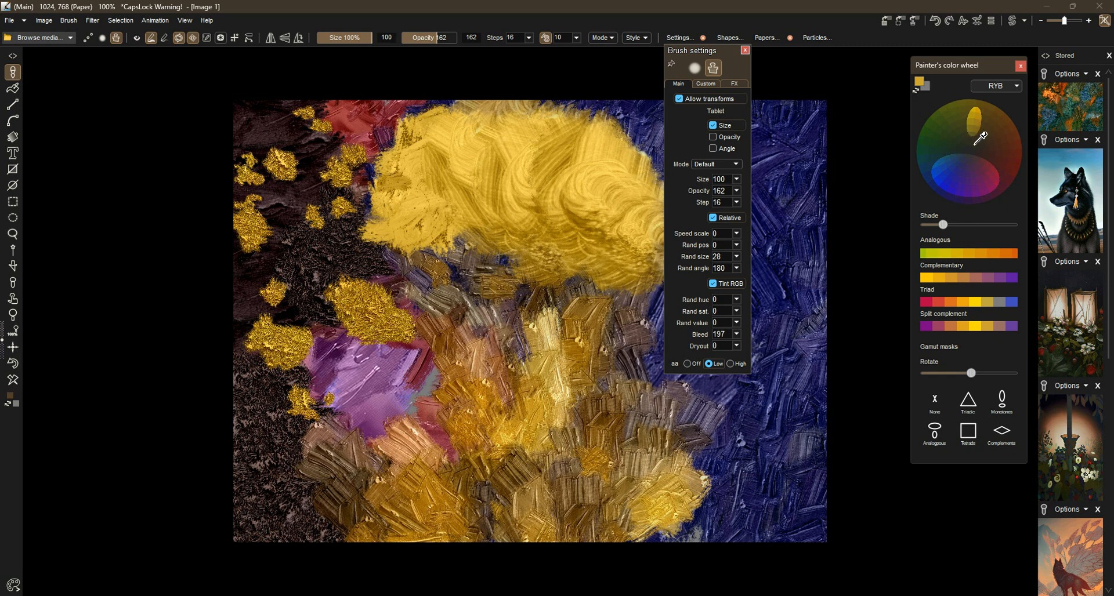
click(974, 144)
click(958, 135)
click(983, 131)
drag(518, 265, 477, 303)
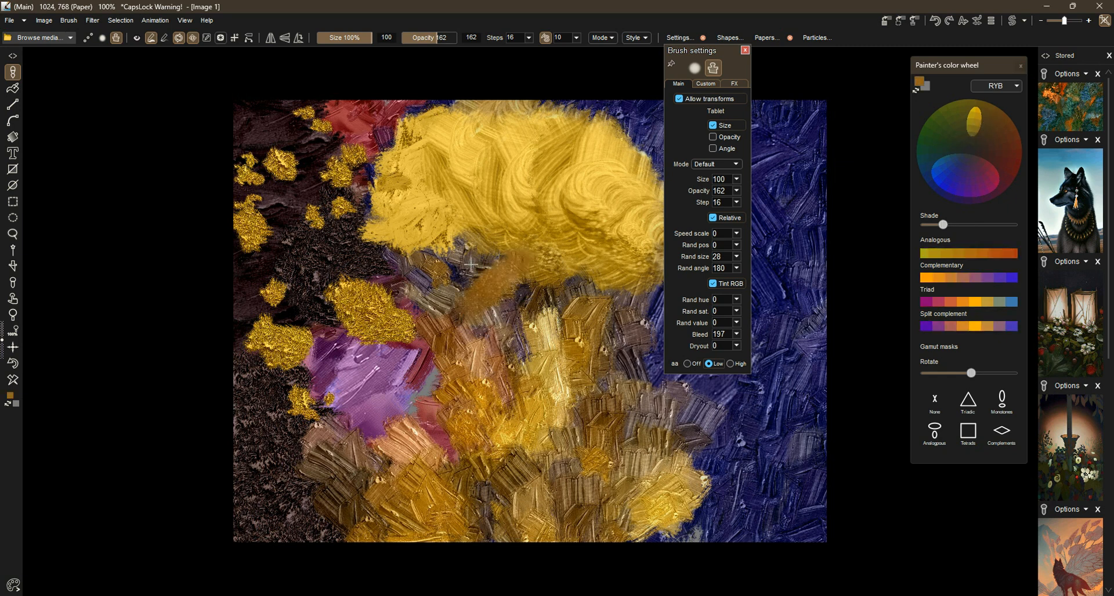
mouse_move(471, 265)
mouse_down()
mouse_move(367, 351)
mouse_move(390, 280)
mouse_move(382, 260)
mouse_move(368, 268)
mouse_move(376, 224)
mouse_move(304, 298)
mouse_move(372, 179)
mouse_move(294, 247)
mouse_move(392, 125)
mouse_move(282, 210)
mouse_move(395, 98)
mouse_move(342, 102)
mouse_move(266, 145)
mouse_up()
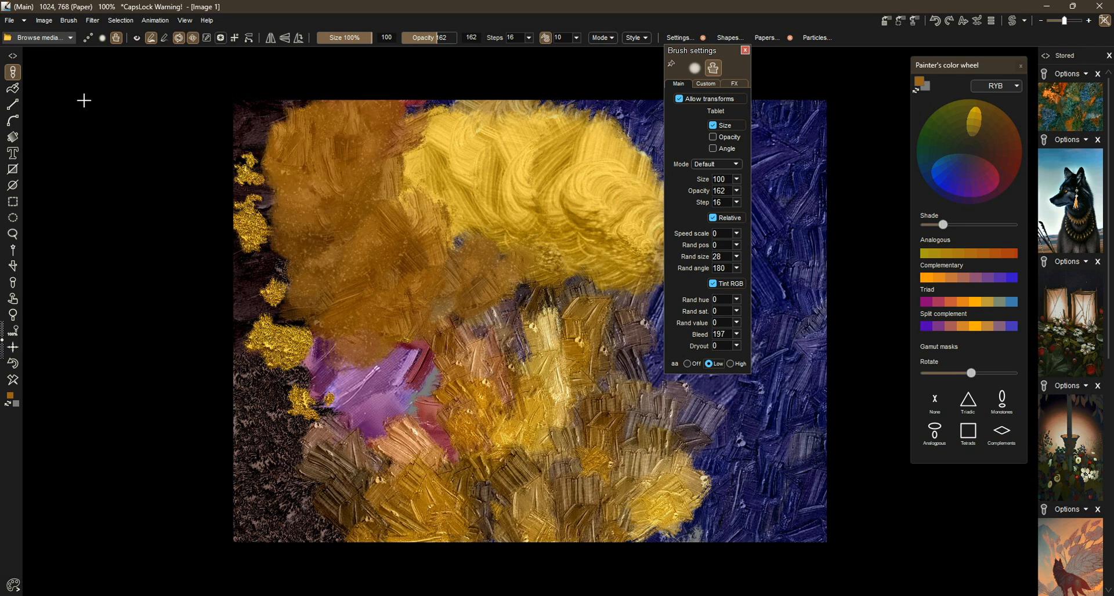
Choose the Textured 03 oil brush and cover the canvas's upper-left edge with the brownish orange
click(57, 39)
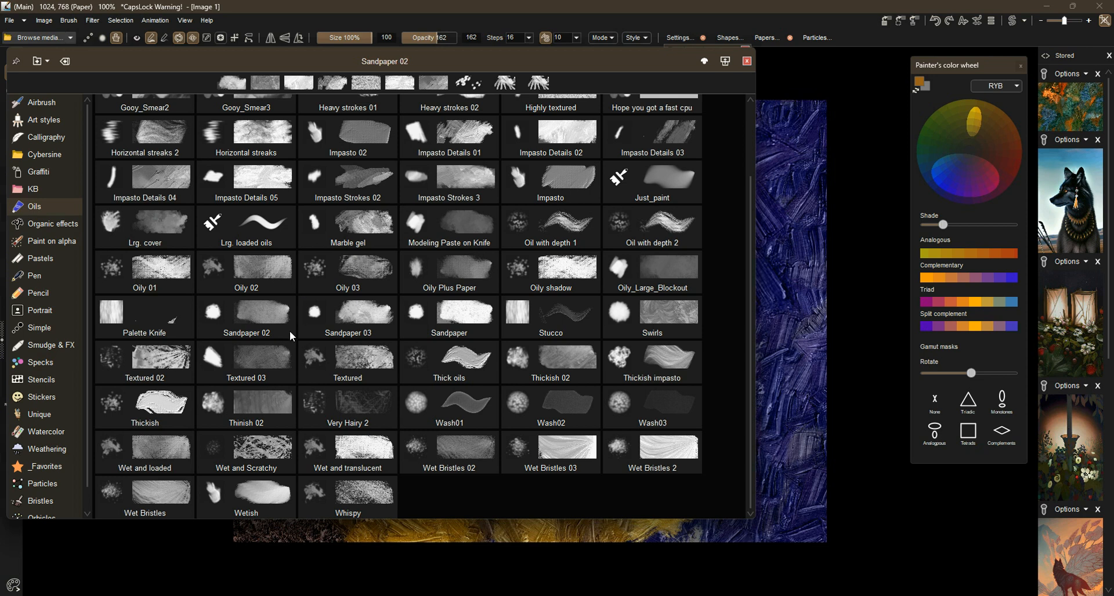
click(268, 361)
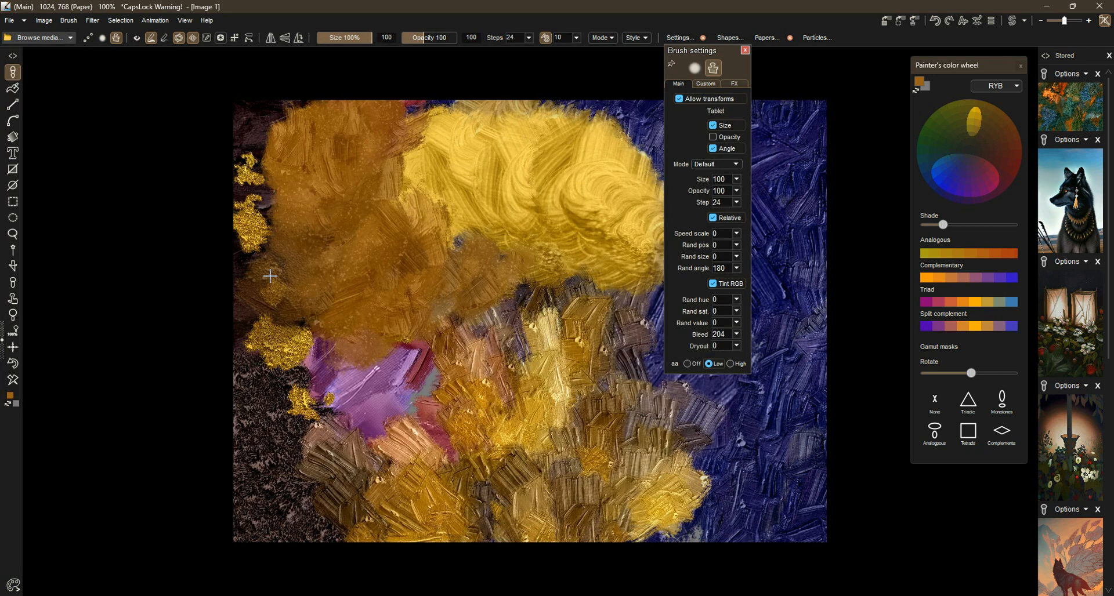
drag(244, 231, 273, 101)
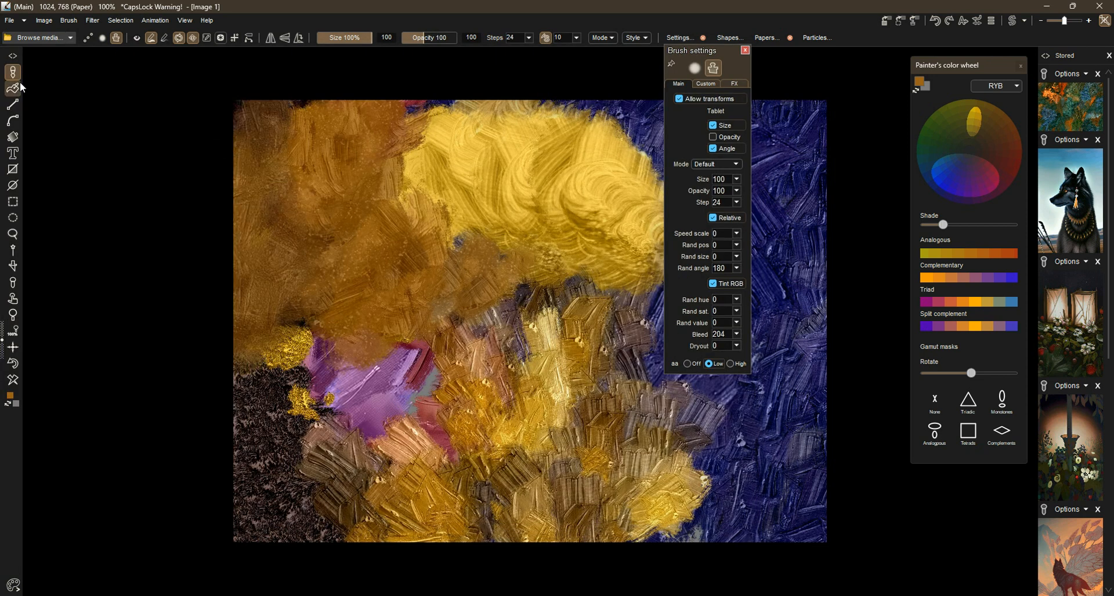
Choose the Thinish 02 oil brush and blend strokes across the purple patch towards the canvas's centre
click(41, 38)
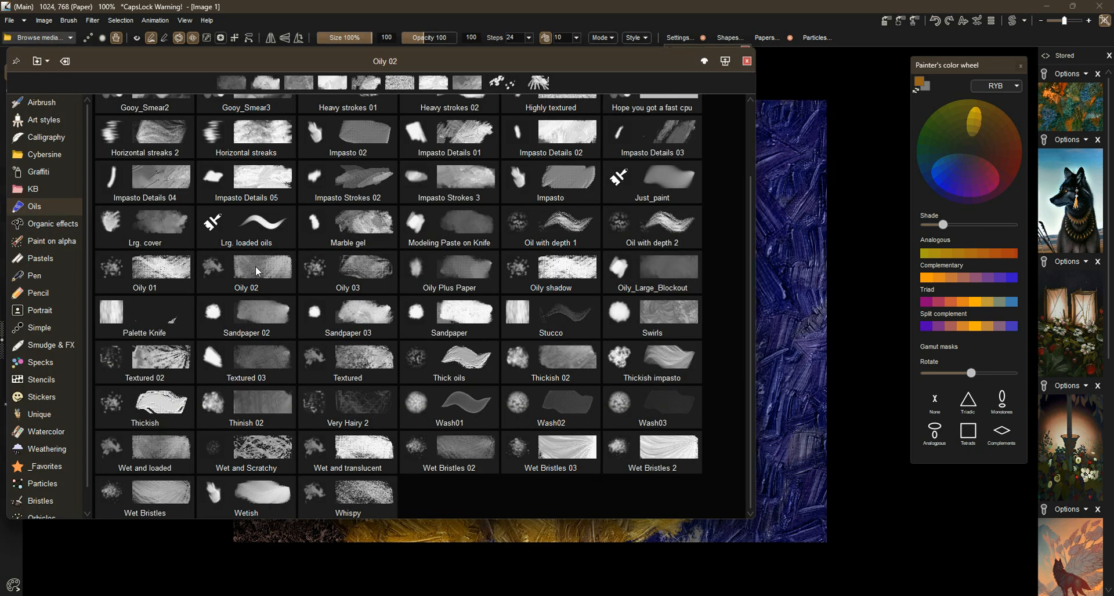
click(273, 410)
mouse_move(273, 316)
mouse_down()
mouse_move(371, 391)
mouse_move(505, 443)
mouse_move(562, 414)
mouse_up()
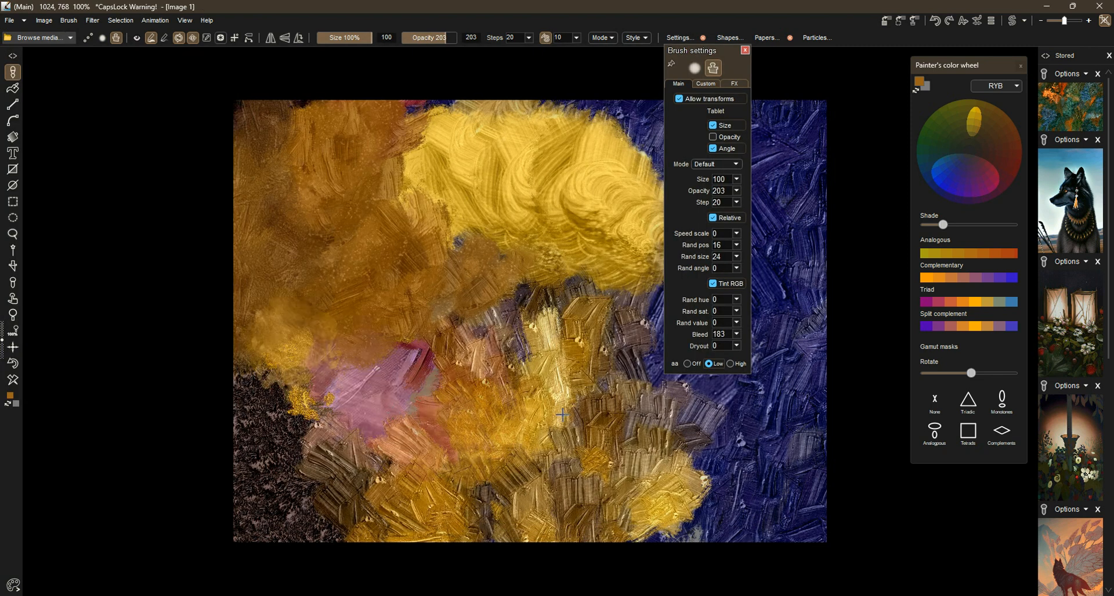
Clear the canvas to grey and paint a textured crimson ball at its centre, using brush size 68 and opacity 255 for the denser strokes
click(14, 380)
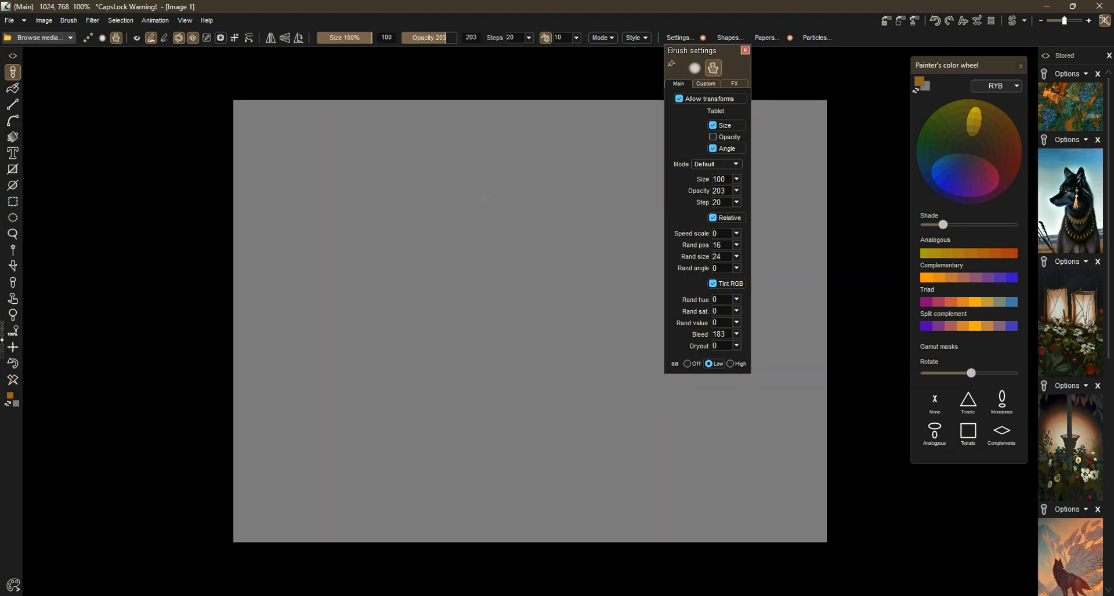
click(982, 182)
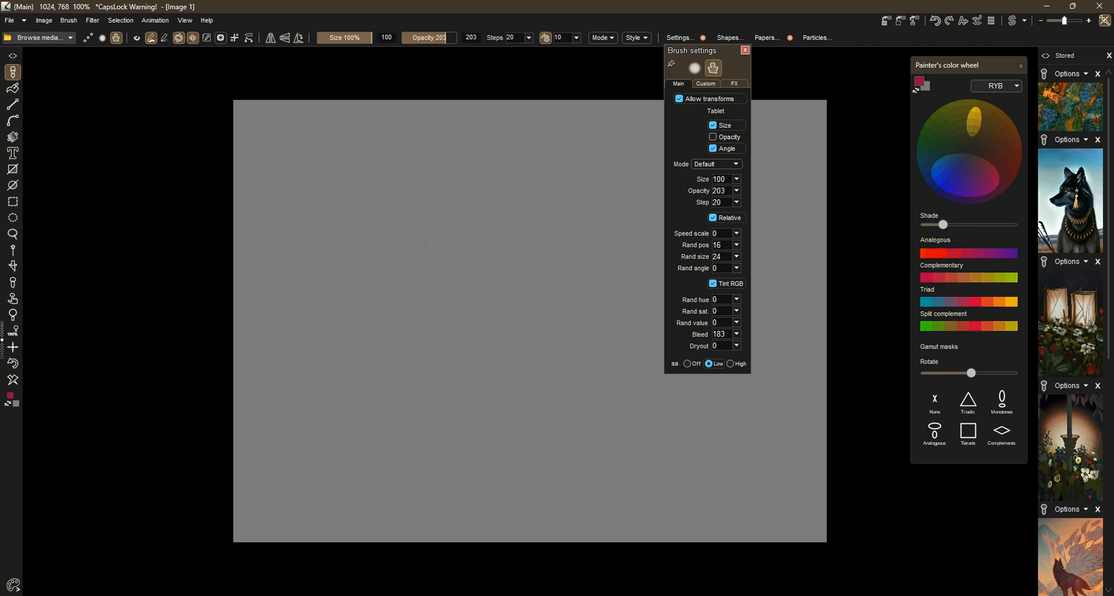
mouse_move(431, 245)
mouse_down()
mouse_move(380, 348)
mouse_move(406, 290)
mouse_move(426, 371)
mouse_move(504, 383)
mouse_move(504, 330)
mouse_move(464, 348)
mouse_move(597, 360)
mouse_move(559, 263)
mouse_move(499, 220)
mouse_move(580, 267)
mouse_move(571, 264)
mouse_up()
drag(339, 39, 355, 93)
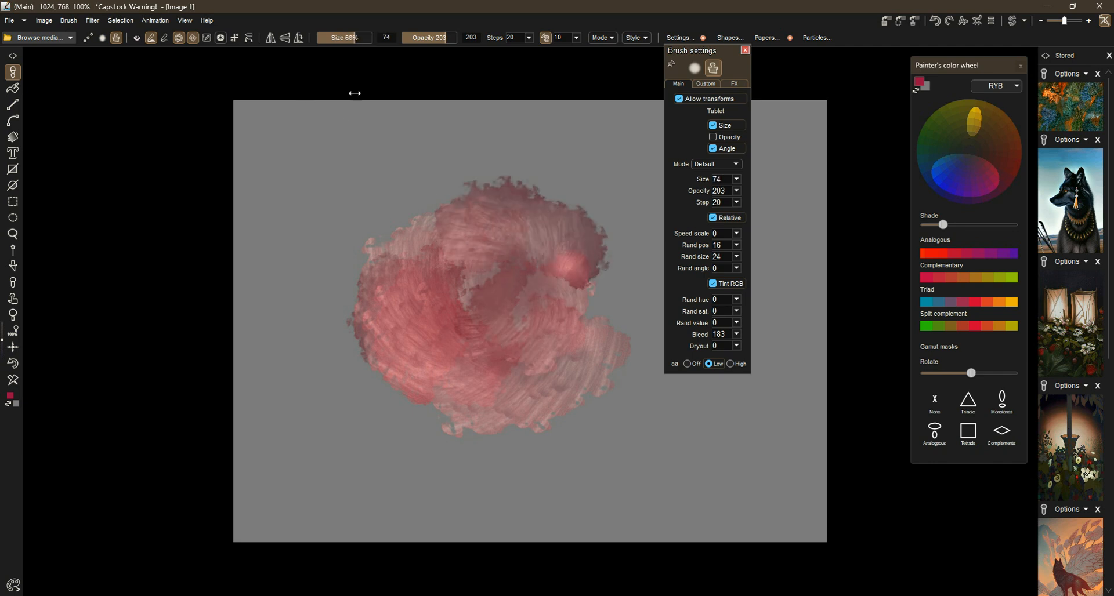
mouse_move(448, 279)
mouse_down()
mouse_move(534, 229)
mouse_move(572, 297)
mouse_move(482, 287)
mouse_move(491, 266)
mouse_move(522, 313)
mouse_up()
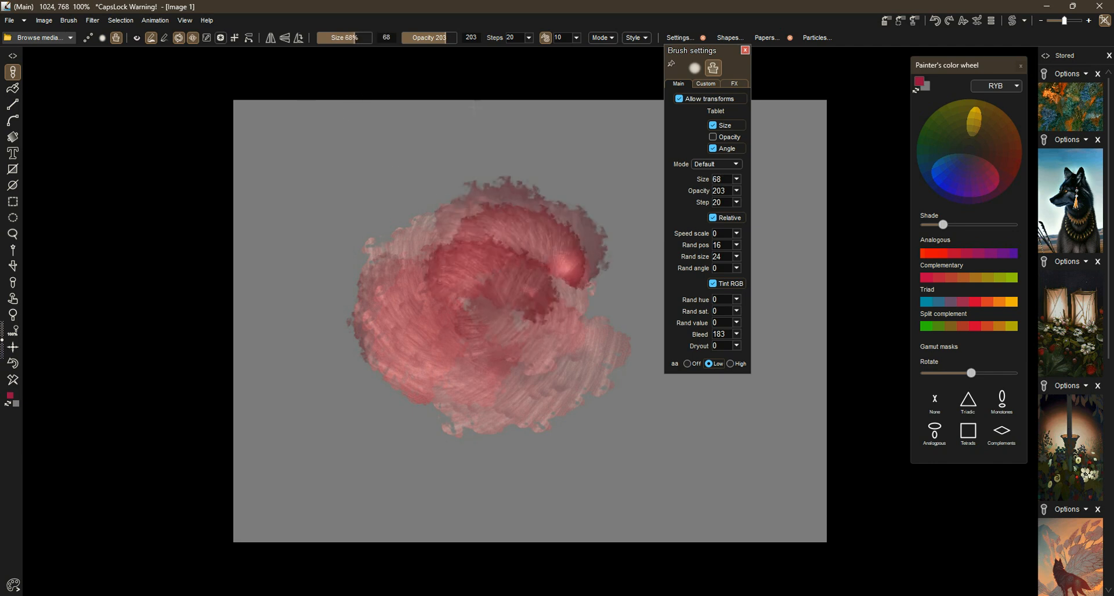
mouse_move(429, 284)
mouse_down()
mouse_move(469, 257)
mouse_move(426, 318)
mouse_move(474, 347)
mouse_move(406, 329)
mouse_move(491, 383)
mouse_move(552, 332)
mouse_move(536, 307)
mouse_move(494, 341)
mouse_move(496, 271)
mouse_move(464, 302)
mouse_move(505, 319)
mouse_move(555, 269)
mouse_move(561, 389)
mouse_move(536, 363)
mouse_move(552, 271)
mouse_move(587, 358)
mouse_move(502, 422)
mouse_move(502, 330)
mouse_move(575, 280)
mouse_move(600, 385)
mouse_move(508, 441)
mouse_move(438, 381)
mouse_move(544, 297)
mouse_move(576, 372)
mouse_move(517, 417)
mouse_move(446, 346)
mouse_move(523, 300)
mouse_move(528, 396)
mouse_move(444, 361)
mouse_move(457, 328)
mouse_move(423, 392)
mouse_move(395, 330)
mouse_move(459, 312)
mouse_move(366, 283)
mouse_up()
Add a black-filled layer above the crimson ball and set its blend mode to Additive
mouse_move(3, 335)
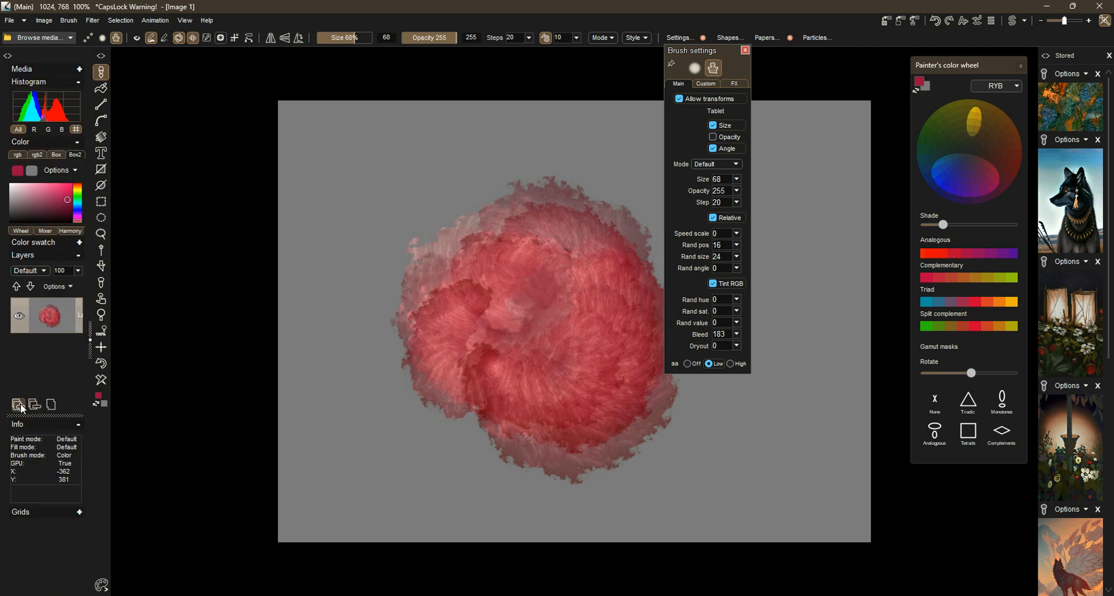
click(20, 405)
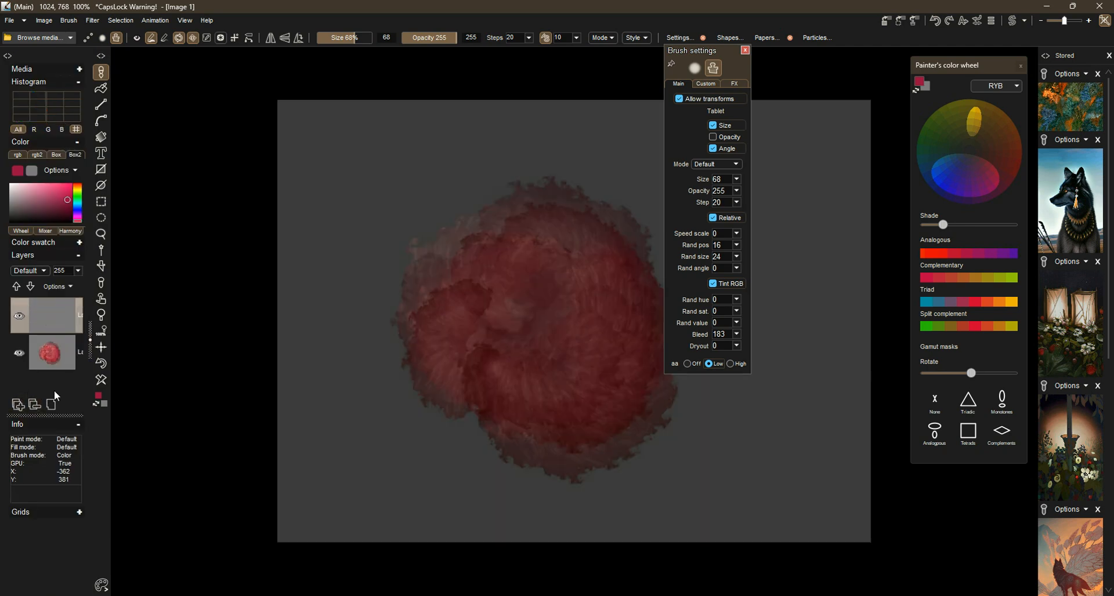
click(105, 404)
click(653, 239)
click(104, 380)
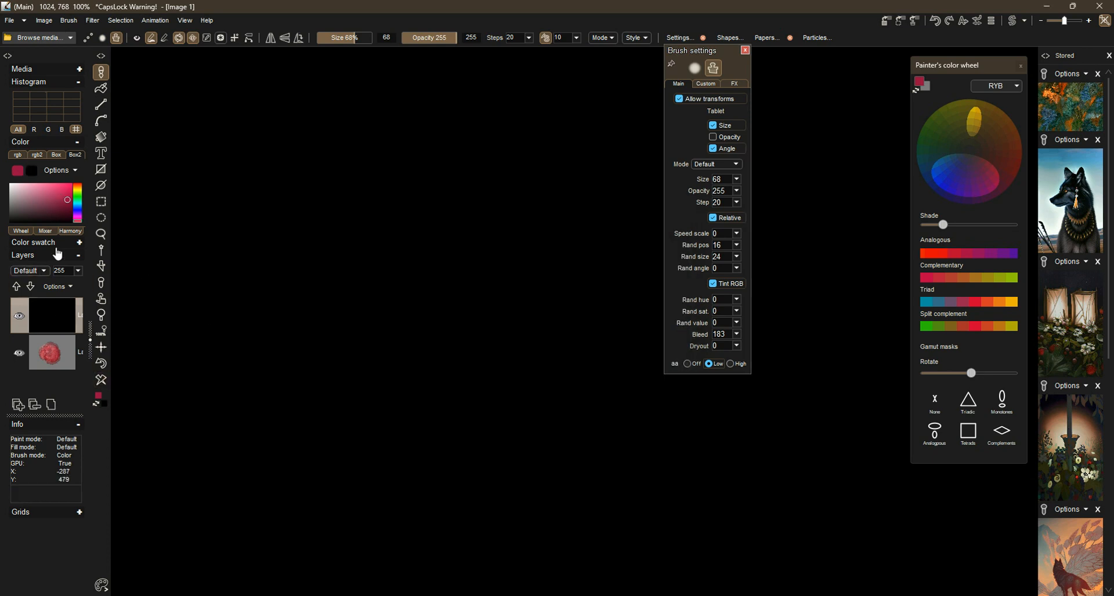
click(41, 270)
click(74, 163)
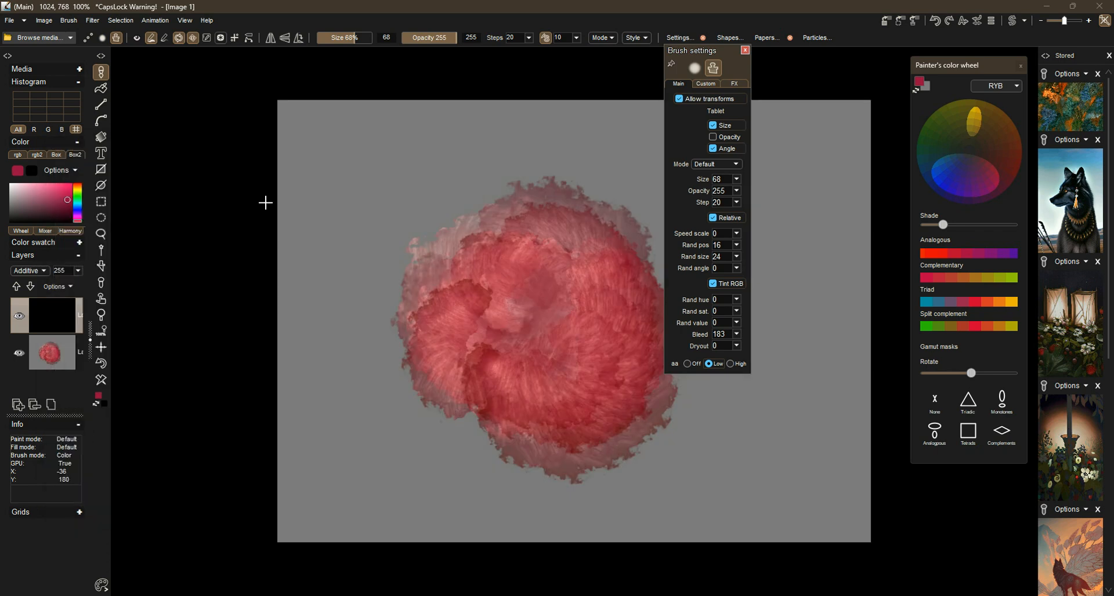
Pick an olive secondary colour and paint crimson highlights over the ball's upper half and left side on the Additive layer
click(975, 124)
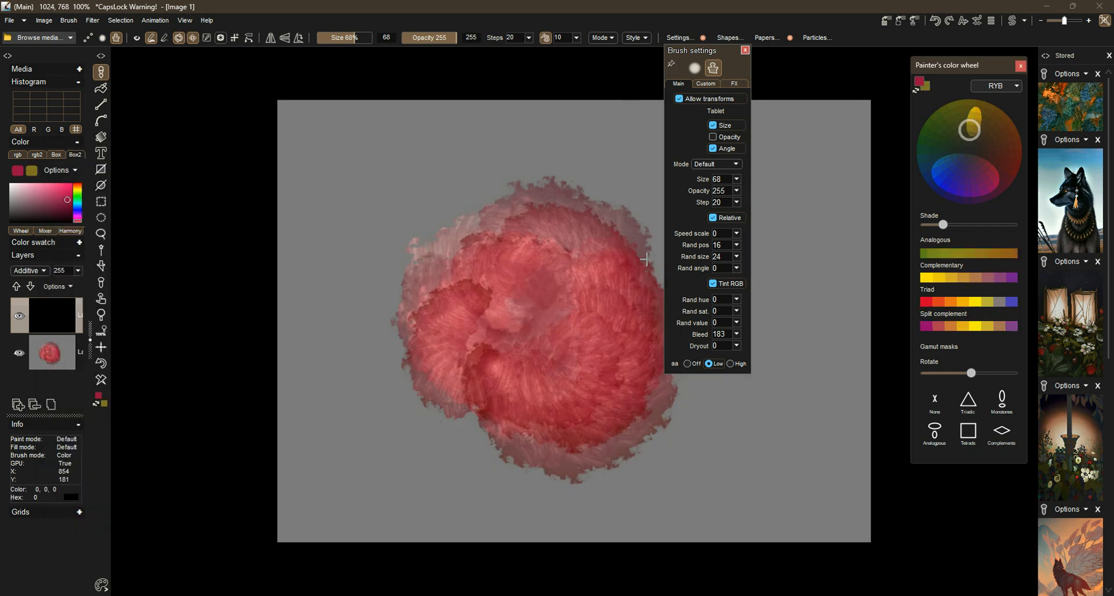
mouse_move(475, 300)
mouse_down()
mouse_move(459, 311)
mouse_move(551, 249)
mouse_move(458, 232)
mouse_move(638, 249)
mouse_move(652, 267)
mouse_up()
mouse_move(573, 298)
mouse_down()
mouse_move(612, 325)
mouse_move(610, 356)
mouse_move(576, 383)
mouse_move(569, 261)
mouse_move(615, 312)
mouse_move(541, 344)
mouse_up()
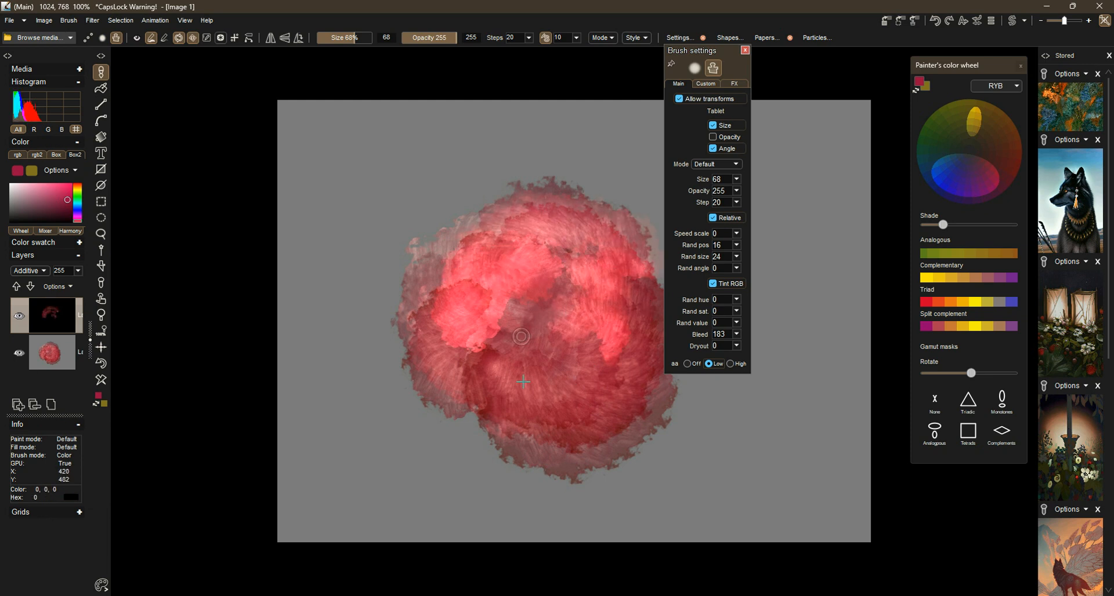
mouse_move(431, 352)
mouse_down()
mouse_move(429, 261)
mouse_move(522, 214)
mouse_move(482, 238)
mouse_move(510, 215)
mouse_up()
mouse_move(504, 368)
mouse_down()
mouse_move(481, 314)
mouse_move(502, 292)
mouse_up()
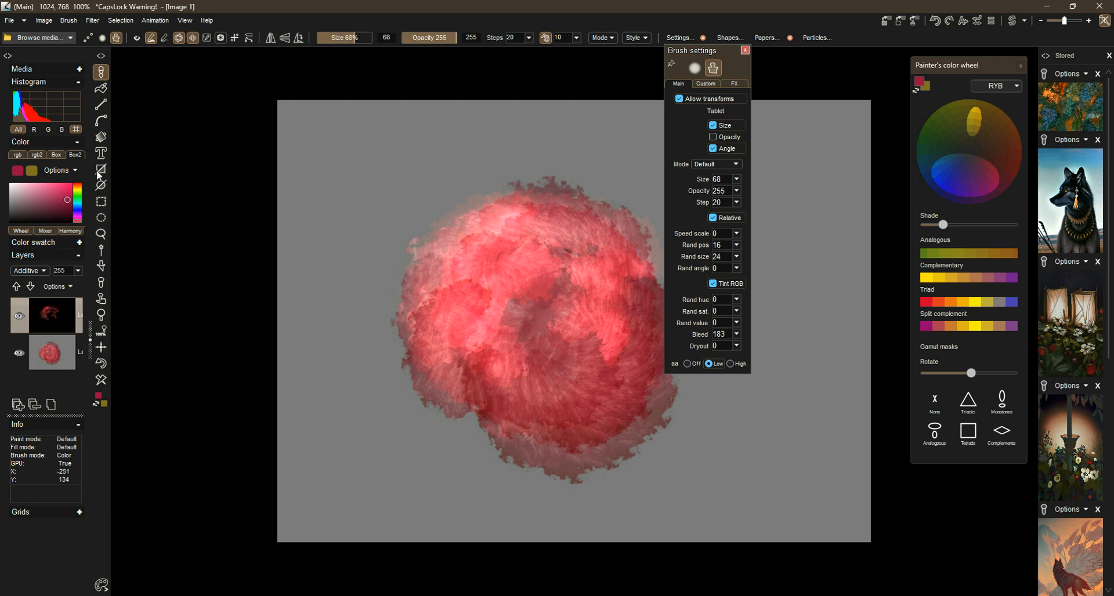
Add another layer on top, set the secondary colour to white #FFFFFF and fill the layer with it
click(28, 407)
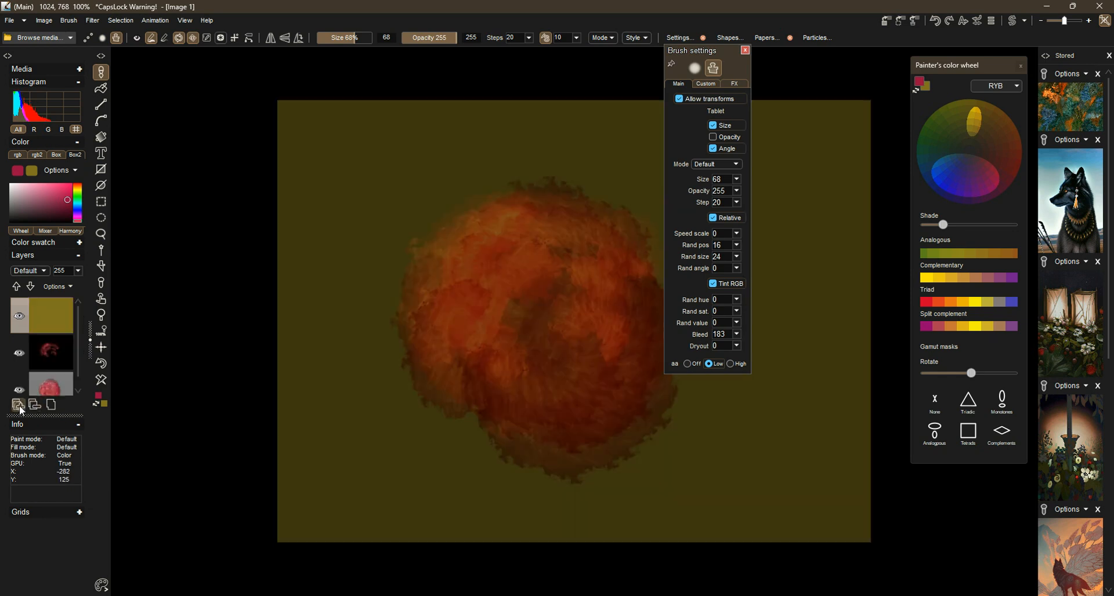
click(103, 404)
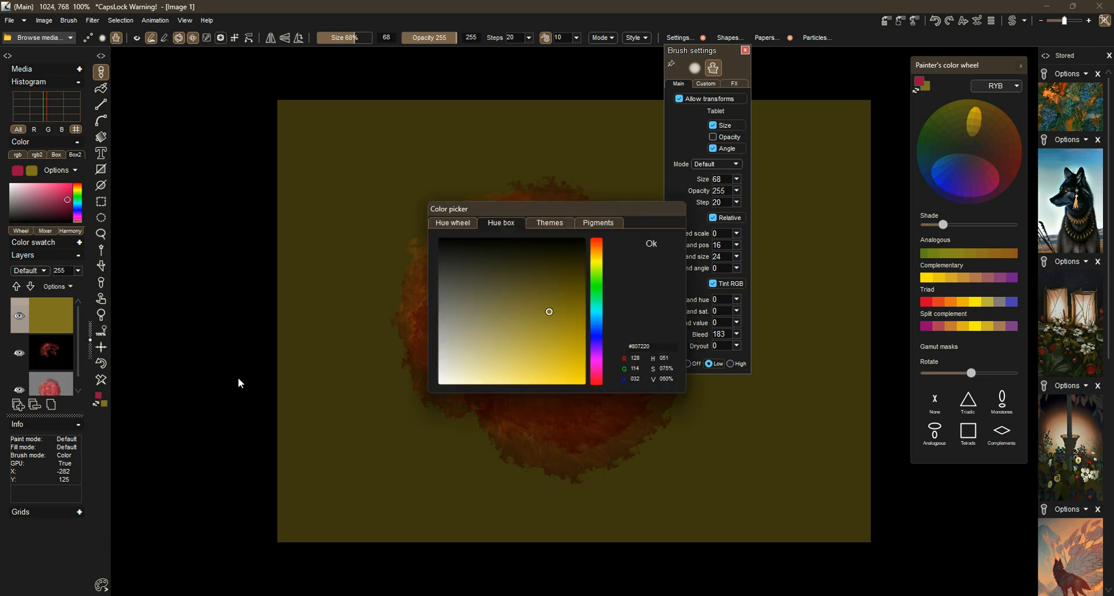
drag(498, 339, 412, 423)
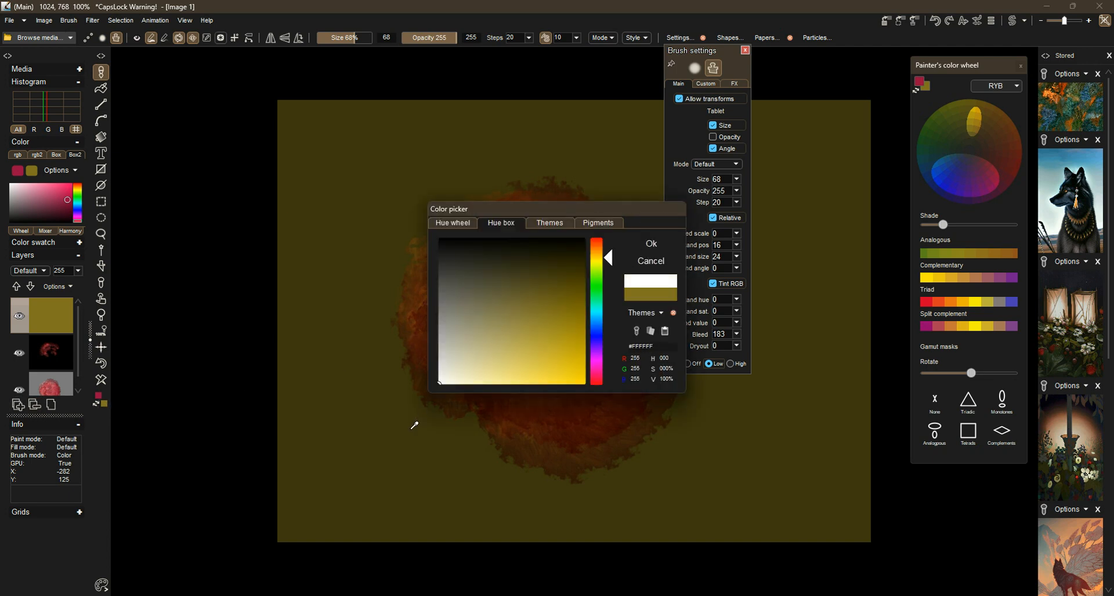
click(651, 244)
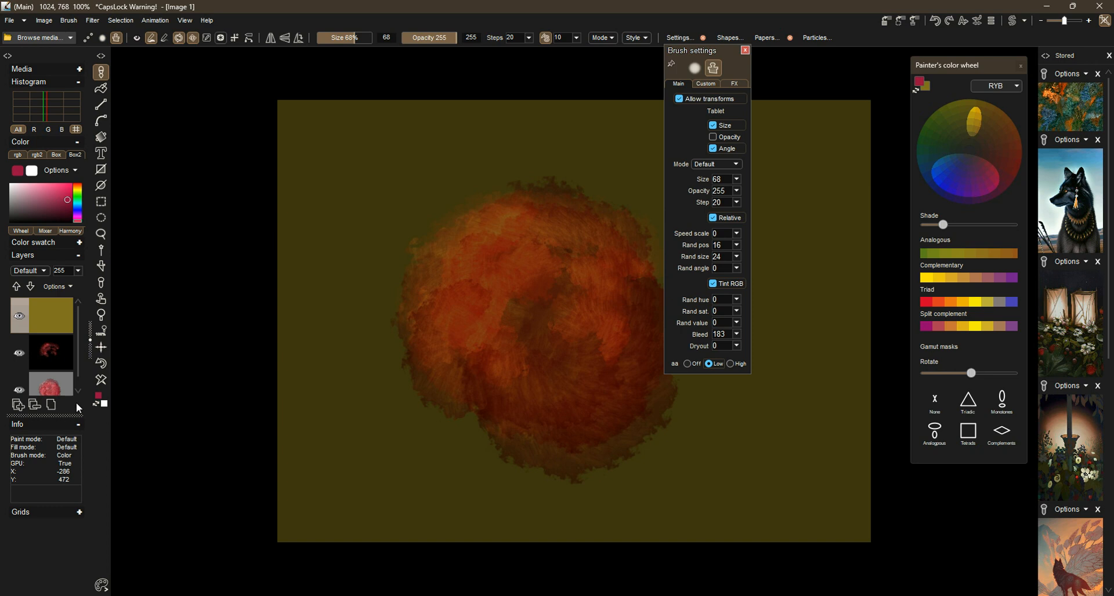
click(101, 381)
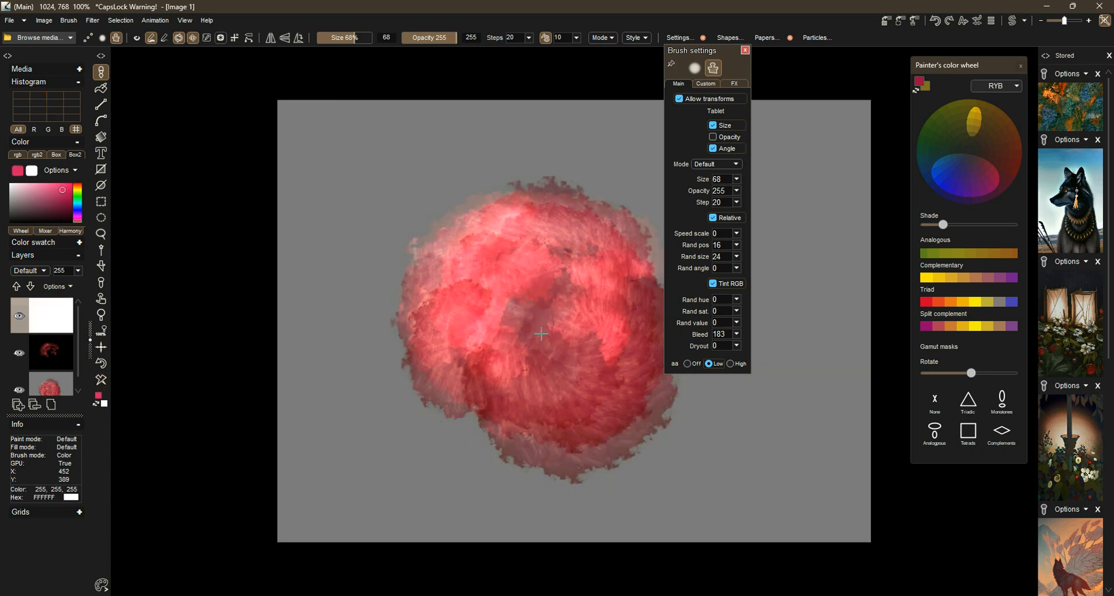
Shade the ball's lower half with pinkish red and dark purple strokes on the white layer, and merge all layers into one
mouse_move(514, 359)
mouse_down()
mouse_move(561, 333)
mouse_move(503, 394)
mouse_move(482, 383)
mouse_move(548, 296)
mouse_move(536, 350)
mouse_move(474, 350)
mouse_move(538, 361)
mouse_move(556, 326)
mouse_move(496, 383)
mouse_move(454, 353)
mouse_up()
mouse_move(580, 348)
mouse_down()
mouse_move(641, 294)
mouse_move(659, 366)
mouse_move(464, 373)
mouse_up()
click(973, 182)
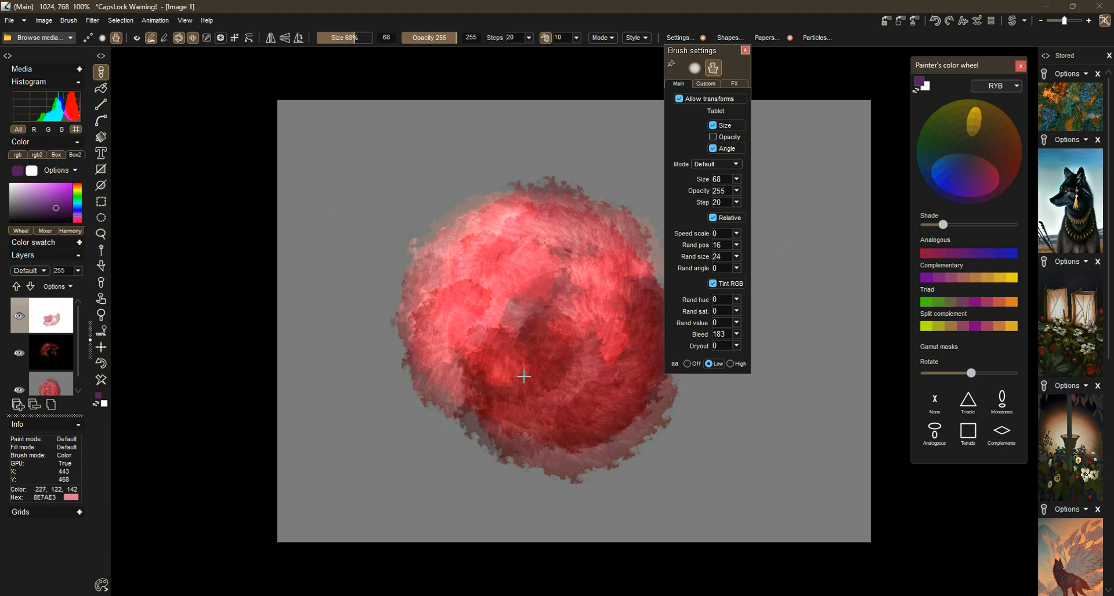
mouse_move(590, 352)
mouse_down()
mouse_move(498, 397)
mouse_move(551, 385)
mouse_move(640, 298)
mouse_move(514, 422)
mouse_move(450, 360)
mouse_move(511, 279)
mouse_move(423, 310)
mouse_move(567, 373)
mouse_move(557, 411)
mouse_move(487, 446)
mouse_up()
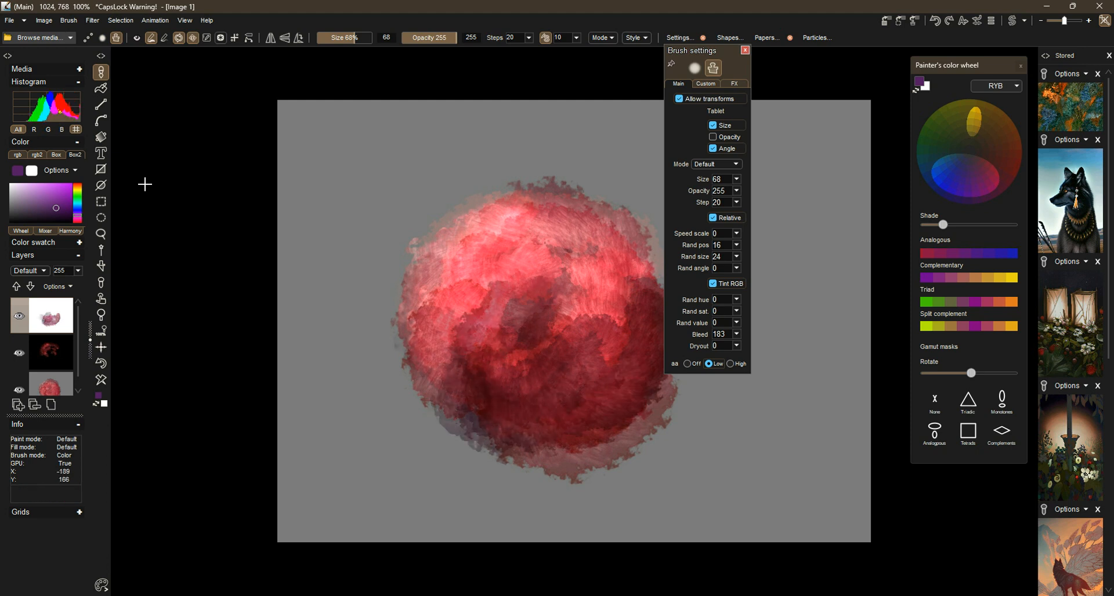
click(52, 405)
click(482, 360)
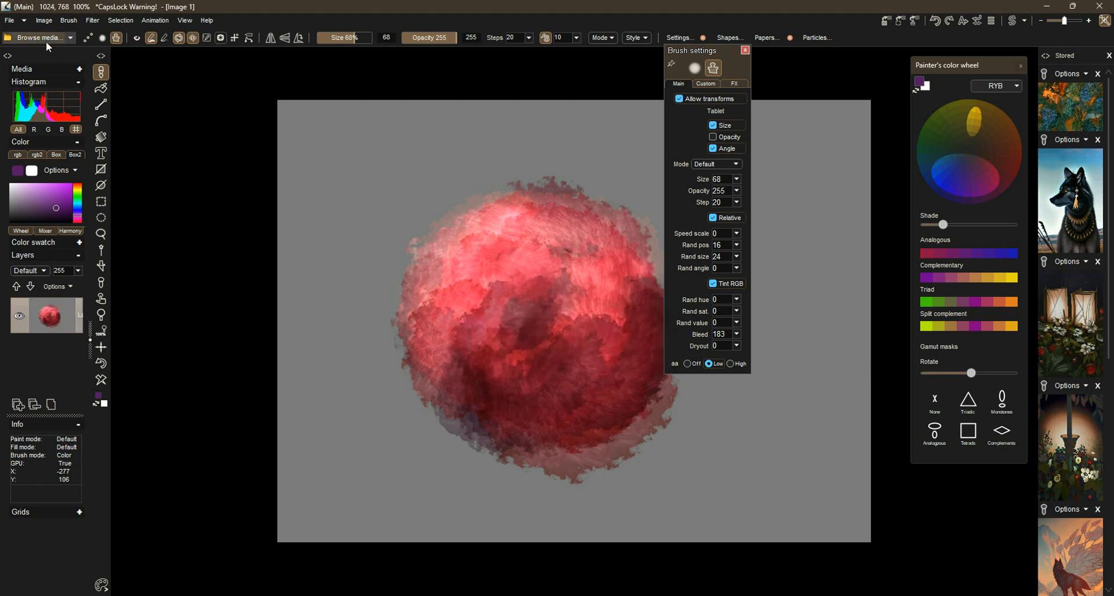
Choose the Wet Bristles 03 oil brush and paint a purple bristled patch at the ball's upper left
click(46, 40)
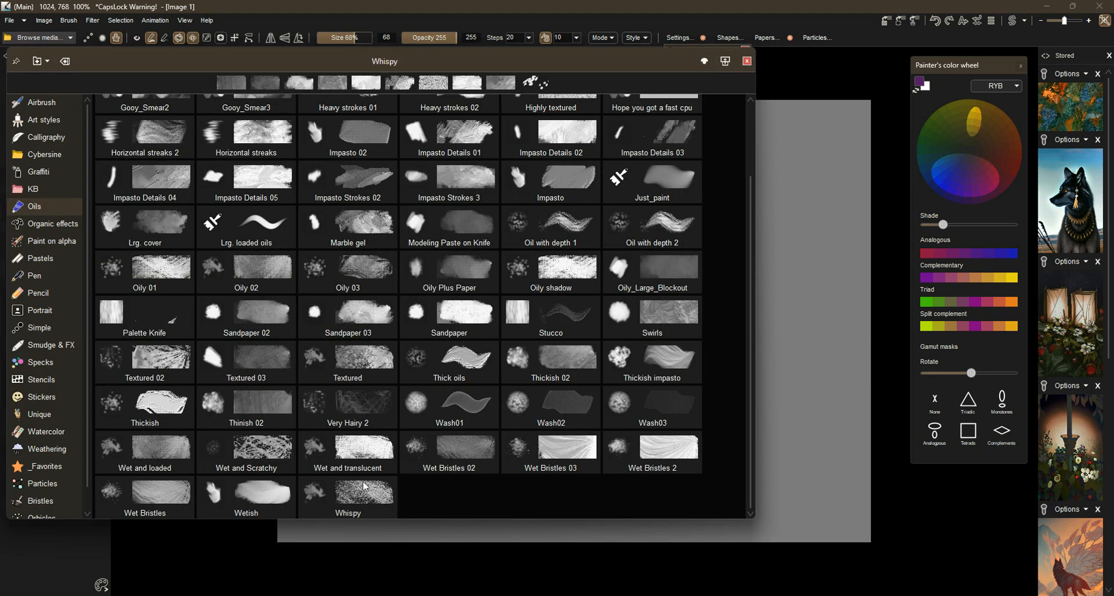
click(560, 464)
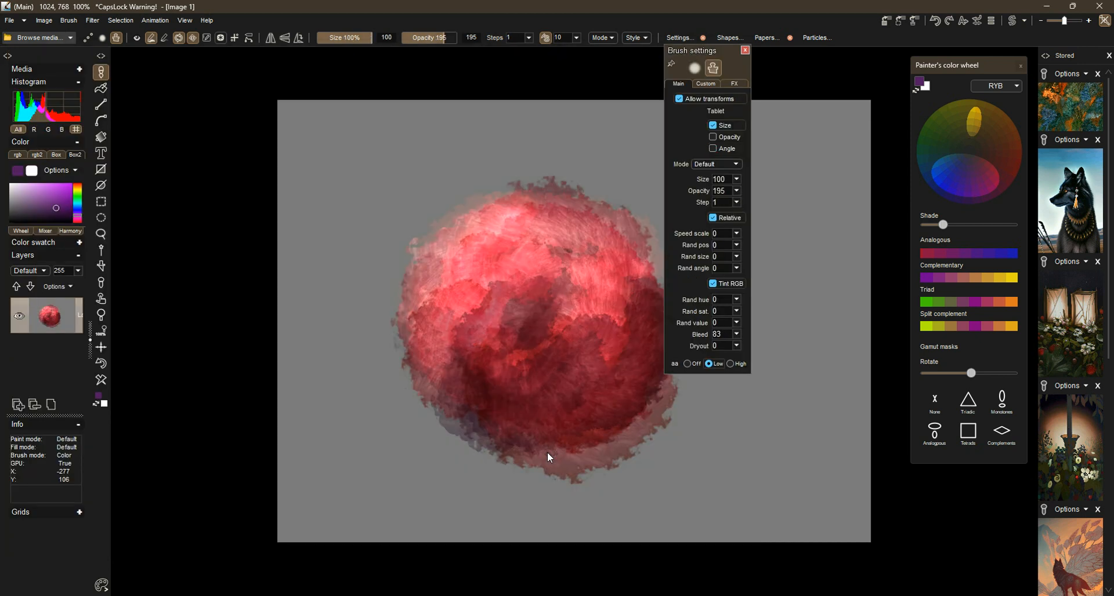
mouse_move(362, 216)
mouse_down()
mouse_move(360, 244)
mouse_move(406, 168)
mouse_move(394, 191)
mouse_up()
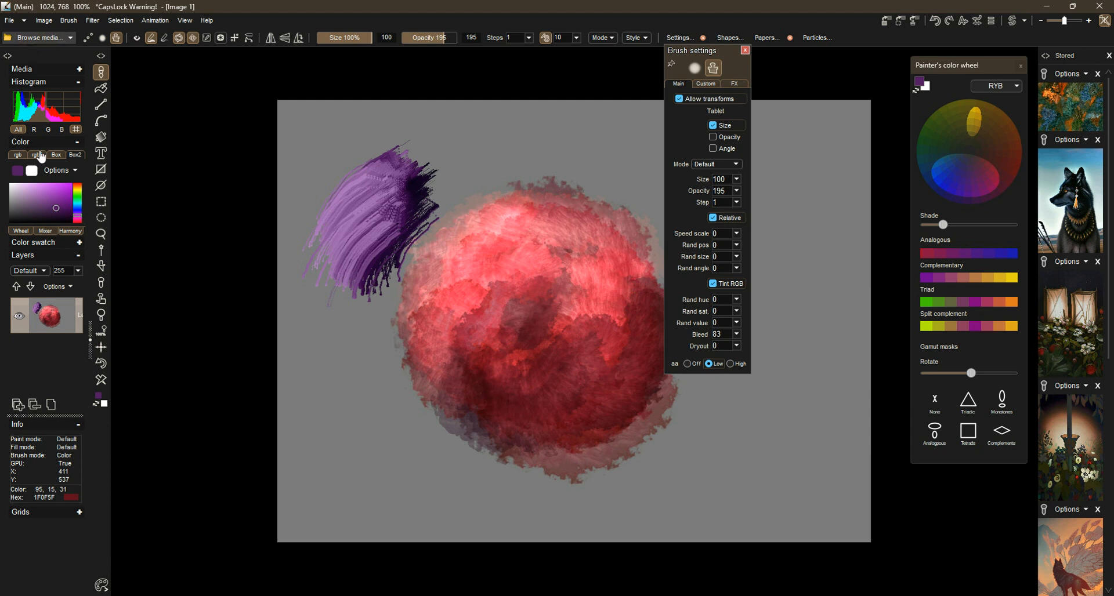
Choose the Heavy strokes 01 oil brush and paint thick purple strokes across the canvas's upper-left area and down the ball's left side
click(58, 40)
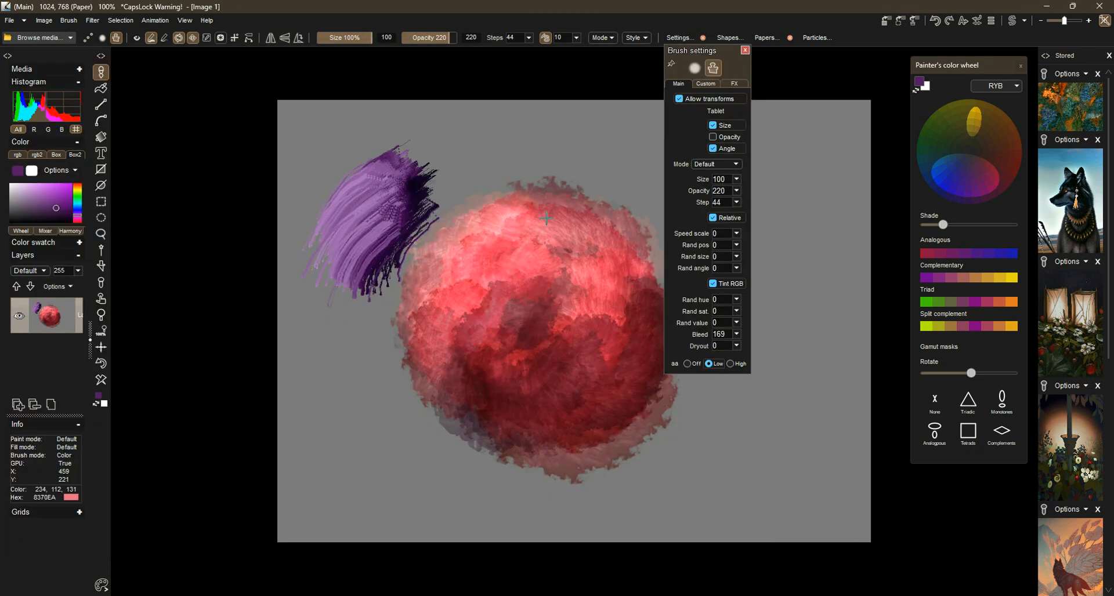
mouse_move(551, 168)
mouse_down()
mouse_move(464, 255)
mouse_move(385, 228)
mouse_move(392, 171)
mouse_up()
click(69, 38)
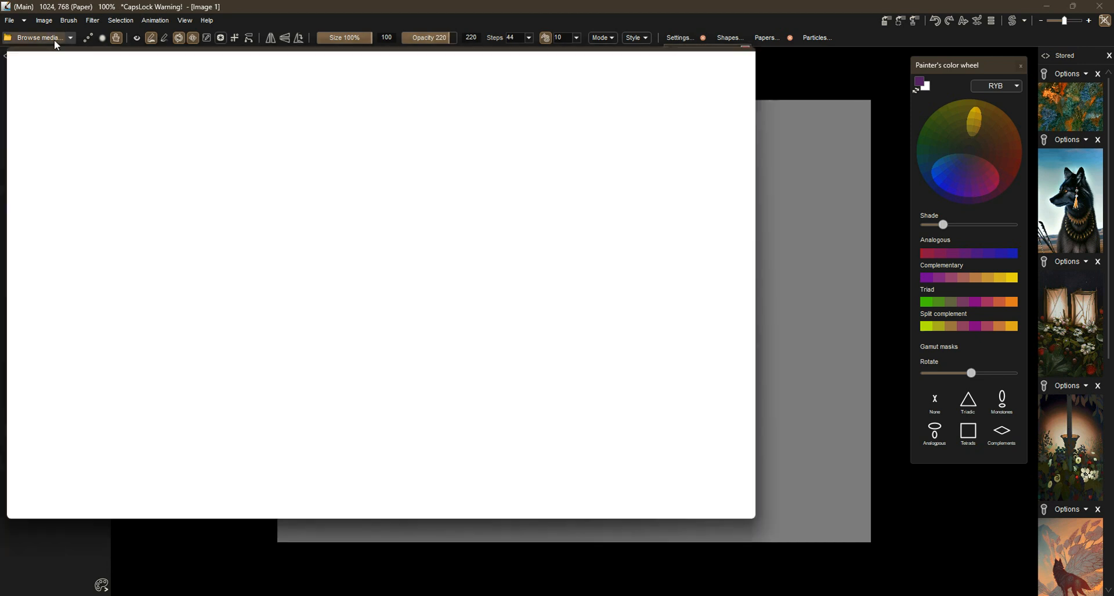
scroll(739, 156, up, 3)
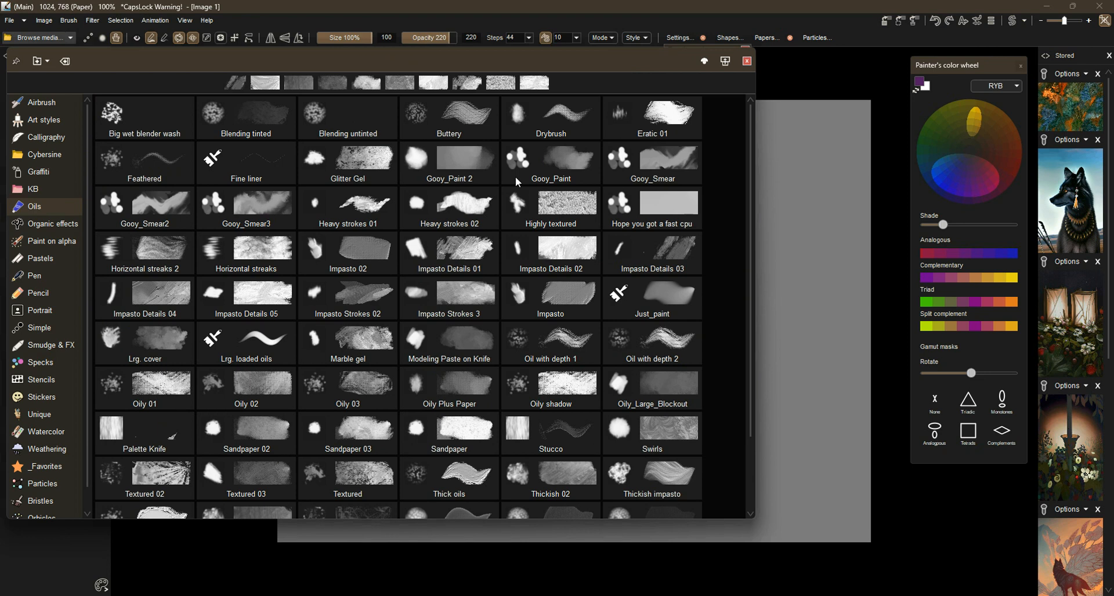
click(352, 153)
double_click(384, 210)
mouse_move(362, 168)
mouse_down()
mouse_move(316, 220)
mouse_move(348, 119)
mouse_move(290, 139)
mouse_up()
click(65, 22)
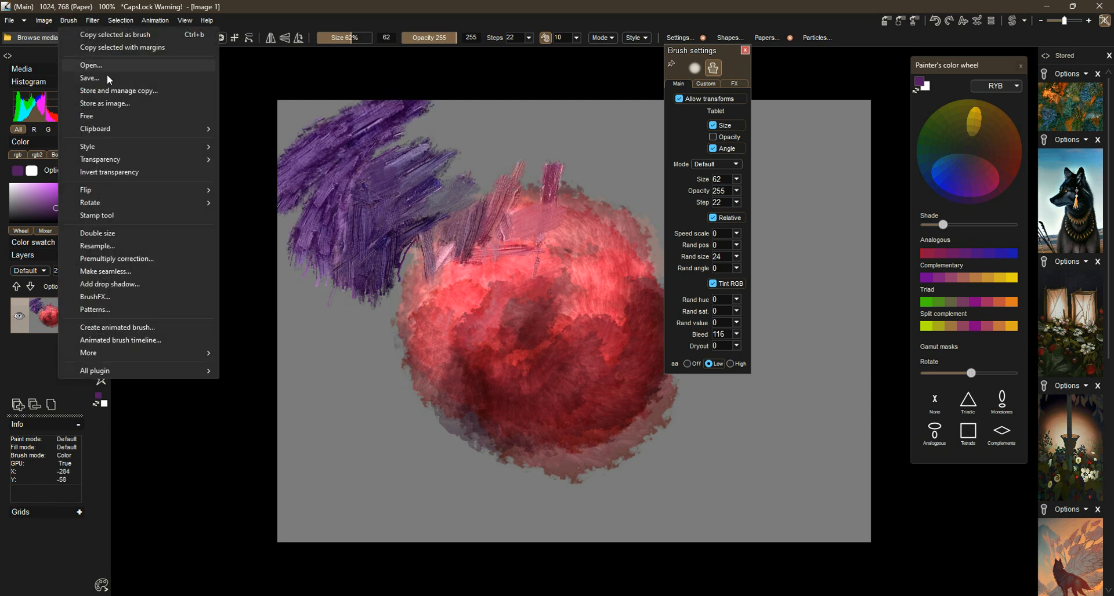
click(150, 230)
mouse_move(297, 234)
mouse_down()
mouse_move(308, 330)
mouse_move(348, 359)
mouse_move(331, 377)
mouse_move(353, 330)
mouse_up()
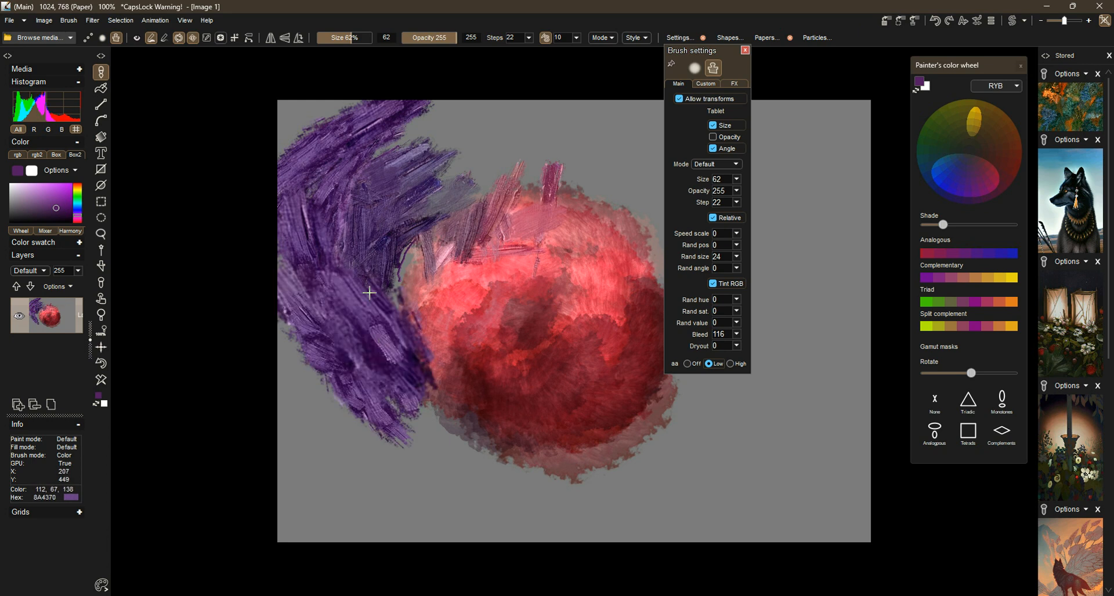
Choose the Marble gel oil brush and paint textured purple strokes around the ball's top, left side and underside
click(52, 38)
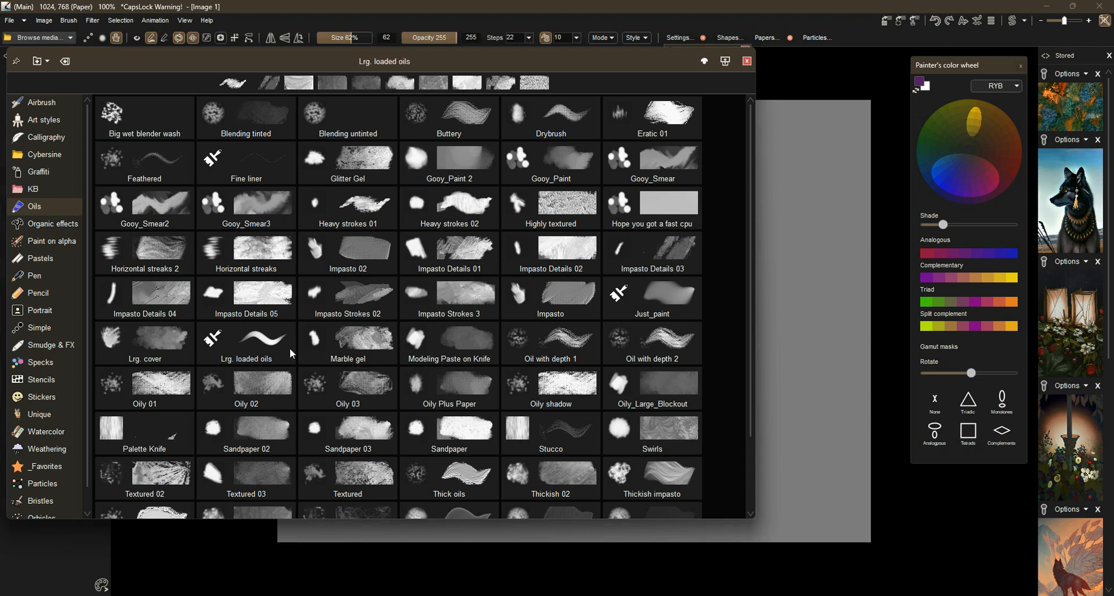
click(391, 335)
mouse_move(381, 187)
mouse_down()
mouse_move(498, 125)
mouse_move(491, 108)
mouse_move(524, 83)
mouse_move(469, 183)
mouse_move(488, 192)
mouse_move(552, 167)
mouse_move(538, 160)
mouse_move(430, 245)
mouse_move(371, 136)
mouse_move(294, 164)
mouse_move(342, 118)
mouse_up()
mouse_move(355, 384)
mouse_down()
mouse_move(463, 456)
mouse_move(445, 429)
mouse_move(483, 495)
mouse_move(409, 469)
mouse_move(370, 496)
mouse_move(365, 472)
mouse_move(559, 491)
mouse_move(670, 408)
mouse_up()
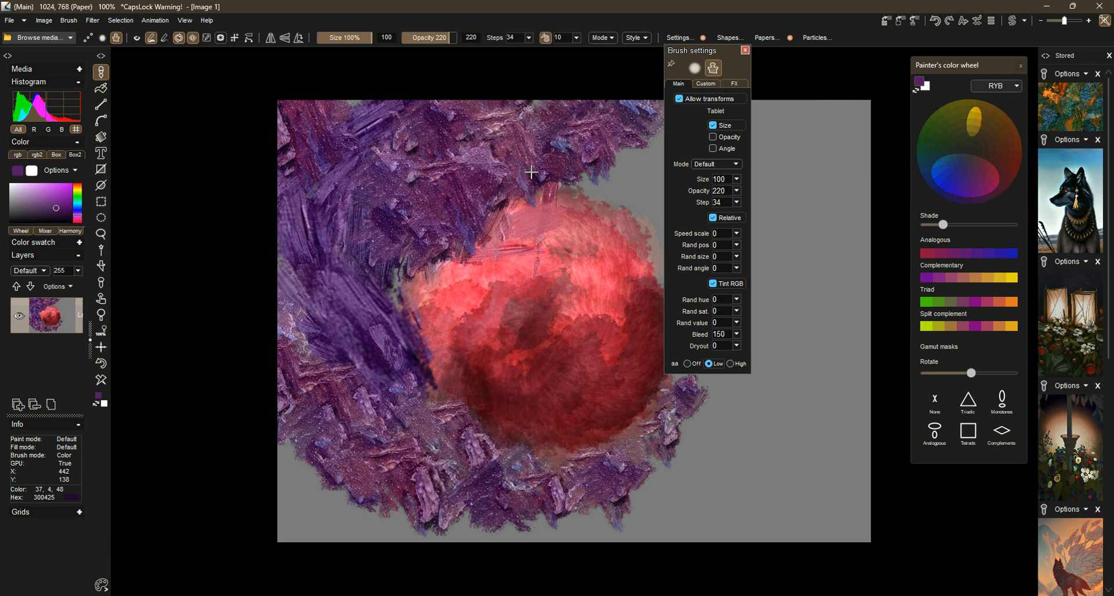
mouse_move(429, 286)
mouse_down()
mouse_move(371, 272)
mouse_move(293, 311)
mouse_move(313, 522)
mouse_move(380, 548)
mouse_move(385, 534)
mouse_move(322, 537)
mouse_up()
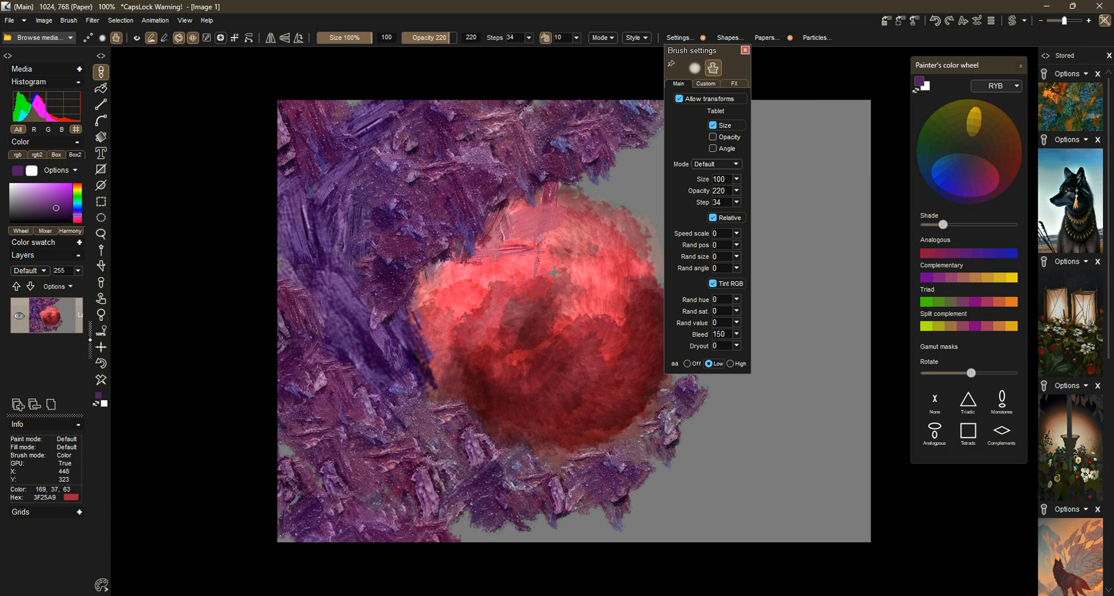
drag(583, 164, 655, 223)
Pick a dark blue, move the brush settings clear of the canvas and paint textured strokes around the ball's right side and outer background
click(948, 158)
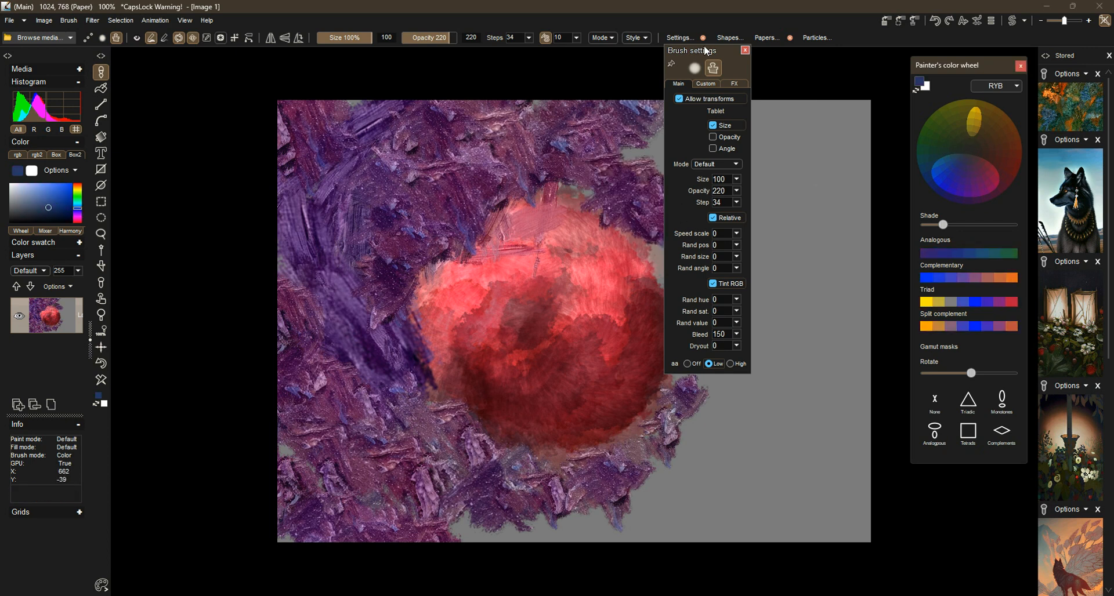
drag(704, 47, 886, 40)
mouse_move(653, 126)
mouse_down()
mouse_move(745, 186)
mouse_move(803, 125)
mouse_move(863, 118)
mouse_up()
mouse_move(713, 193)
mouse_down()
mouse_move(695, 222)
mouse_move(738, 319)
mouse_move(702, 331)
mouse_move(679, 208)
mouse_move(753, 365)
mouse_move(713, 162)
mouse_move(741, 223)
mouse_up()
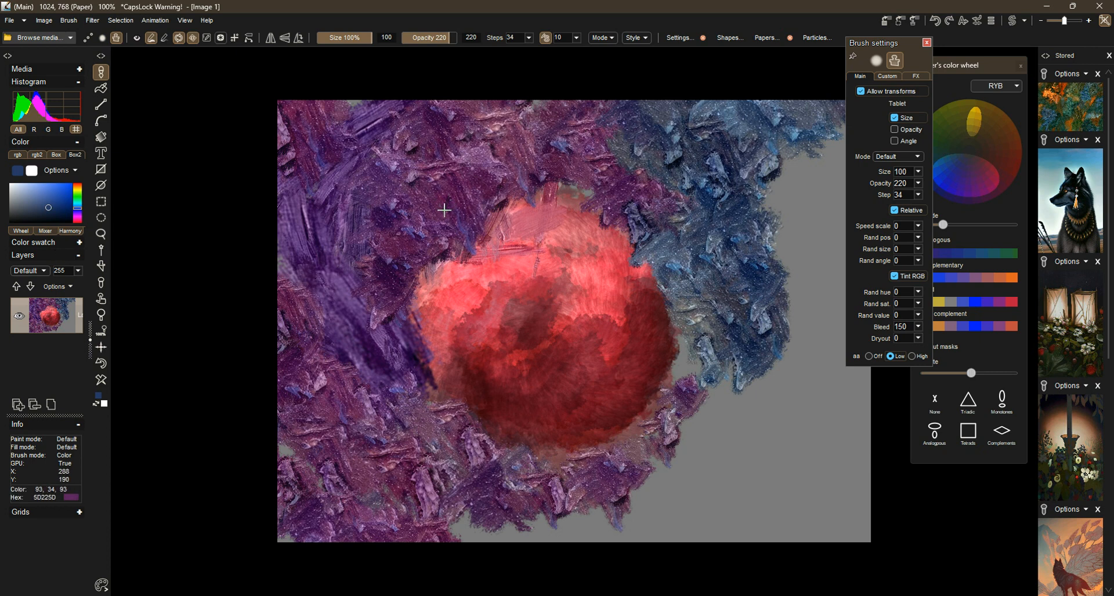
mouse_move(411, 200)
mouse_down()
mouse_move(379, 203)
mouse_move(361, 259)
mouse_move(325, 151)
mouse_move(268, 221)
mouse_move(307, 441)
mouse_move(394, 493)
mouse_move(498, 527)
mouse_move(722, 434)
mouse_move(638, 522)
mouse_move(678, 348)
mouse_move(672, 452)
mouse_move(761, 406)
mouse_move(529, 567)
mouse_move(464, 528)
mouse_move(400, 531)
mouse_move(737, 441)
mouse_move(777, 360)
mouse_move(824, 464)
mouse_move(766, 481)
mouse_move(804, 355)
mouse_move(708, 152)
mouse_move(667, 116)
mouse_move(518, 146)
mouse_move(755, 169)
mouse_move(800, 214)
mouse_move(776, 134)
mouse_move(838, 122)
mouse_up()
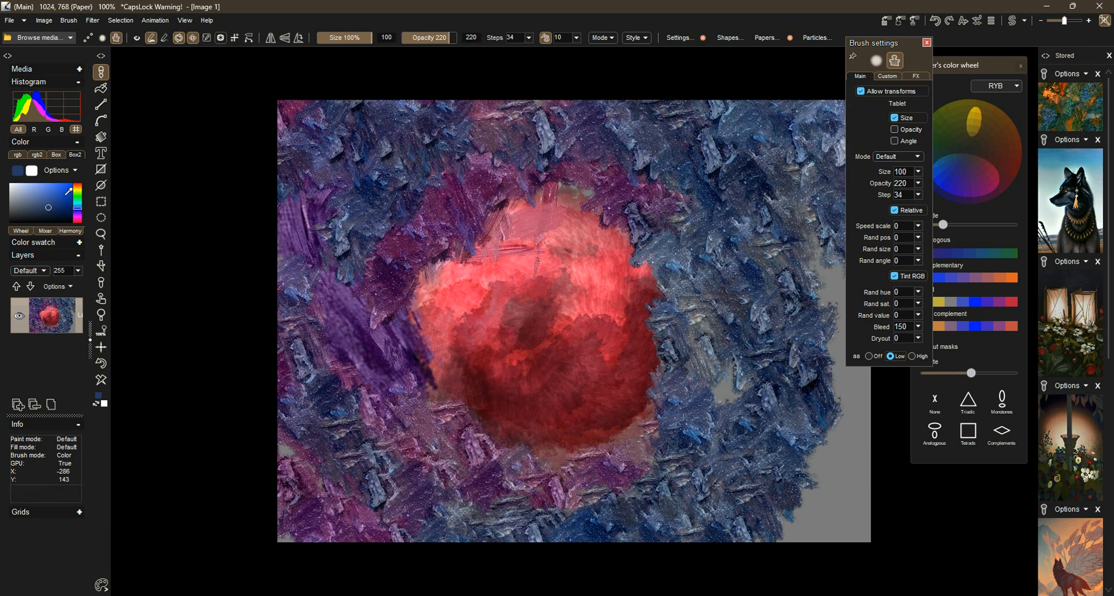
Paint bright blue textured strokes in a broad ring through the background around the ball
mouse_move(754, 300)
mouse_down()
mouse_move(748, 452)
mouse_move(824, 203)
mouse_move(847, 406)
mouse_move(868, 423)
mouse_move(780, 519)
mouse_up()
mouse_move(278, 386)
mouse_down()
mouse_move(499, 510)
mouse_move(397, 508)
mouse_move(304, 273)
mouse_up()
mouse_move(370, 169)
mouse_down()
mouse_move(304, 250)
mouse_move(452, 119)
mouse_move(522, 136)
mouse_up()
mouse_move(403, 155)
mouse_down()
mouse_move(617, 113)
mouse_move(814, 222)
mouse_move(660, 112)
mouse_move(820, 188)
mouse_move(739, 193)
mouse_move(677, 169)
mouse_move(769, 341)
mouse_move(724, 202)
mouse_move(619, 154)
mouse_move(773, 299)
mouse_move(630, 141)
mouse_move(594, 122)
mouse_move(392, 144)
mouse_move(286, 220)
mouse_move(297, 230)
mouse_move(403, 133)
mouse_move(340, 163)
mouse_move(463, 114)
mouse_move(448, 104)
mouse_move(558, 108)
mouse_up()
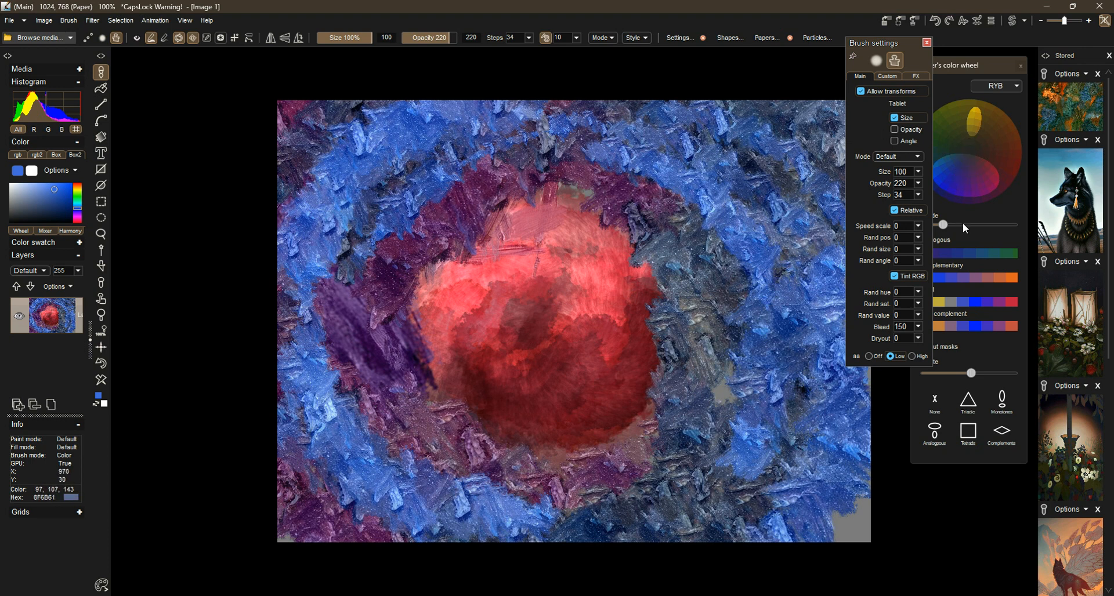
Pick a pale greyish mauve with a lighter shade and paint highlights in the blue ring at its upper left, underside and right
click(965, 227)
click(970, 167)
mouse_move(316, 223)
mouse_down()
mouse_move(296, 255)
mouse_move(417, 128)
mouse_move(453, 110)
mouse_up()
mouse_move(346, 398)
mouse_down()
mouse_move(383, 464)
mouse_move(512, 507)
mouse_up()
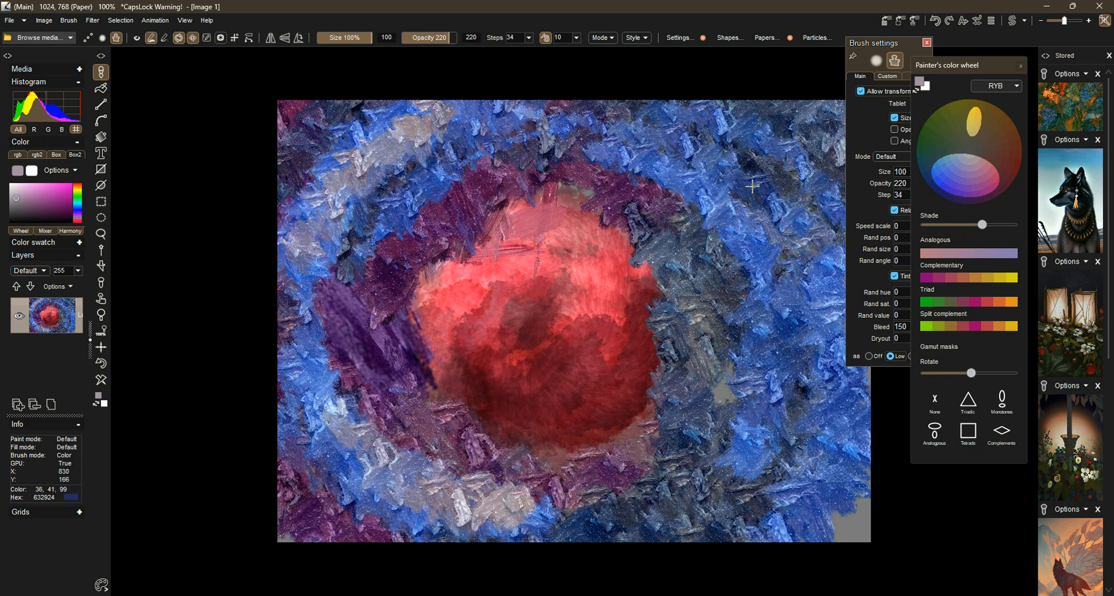
drag(699, 168, 783, 342)
drag(752, 168, 791, 309)
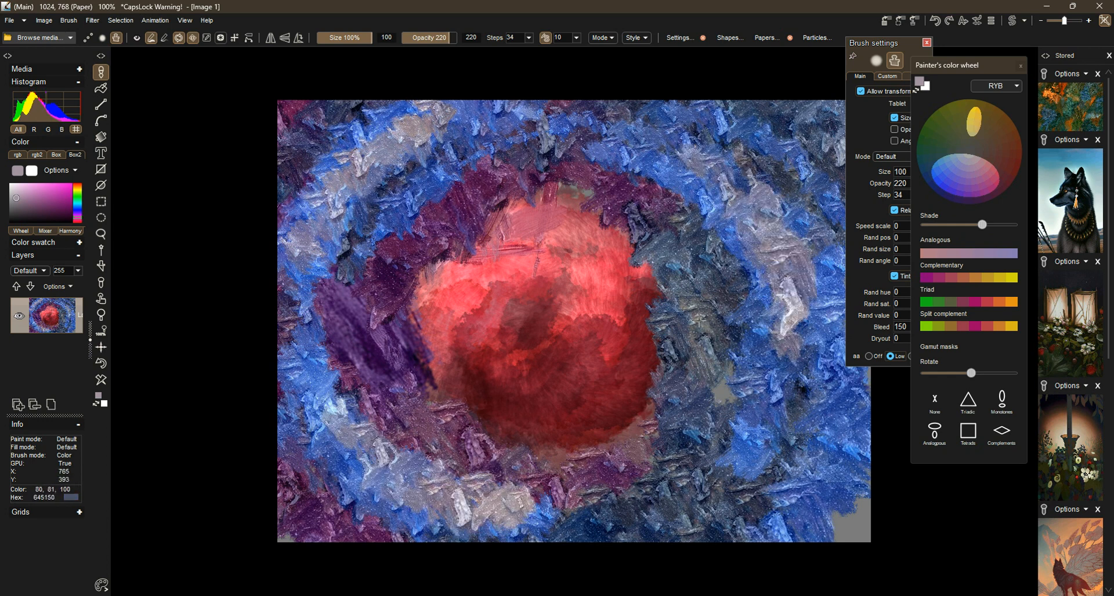
Bring up the oil brush library, rotate the colour wheel's gamut masks slightly and reposition both windows over the canvas
click(61, 42)
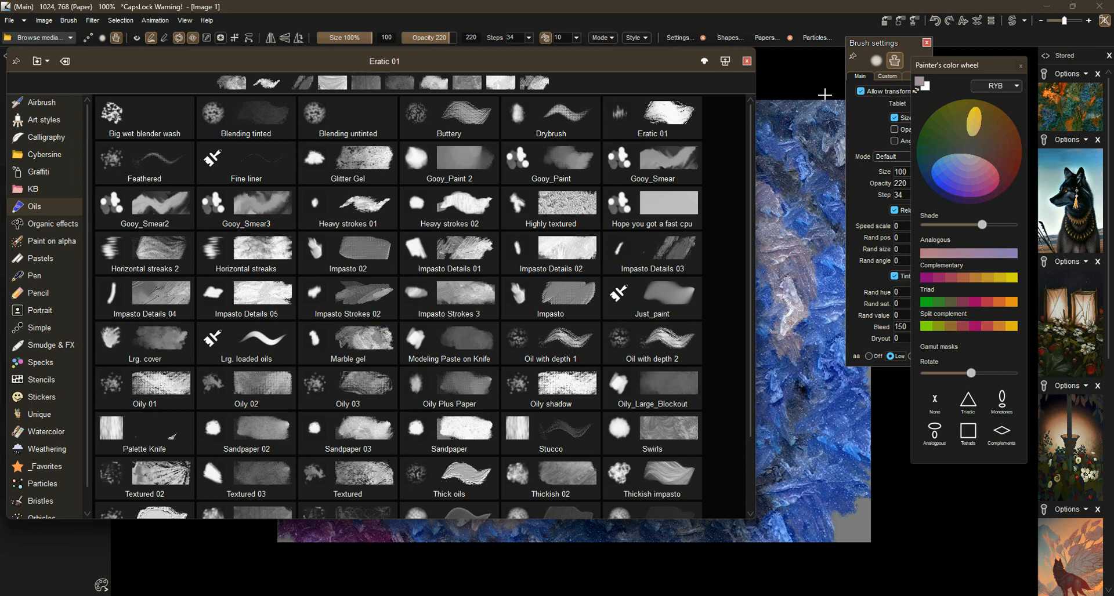
mouse_move(953, 63)
mouse_down()
mouse_move(952, 77)
mouse_move(877, 137)
mouse_move(832, 116)
mouse_up()
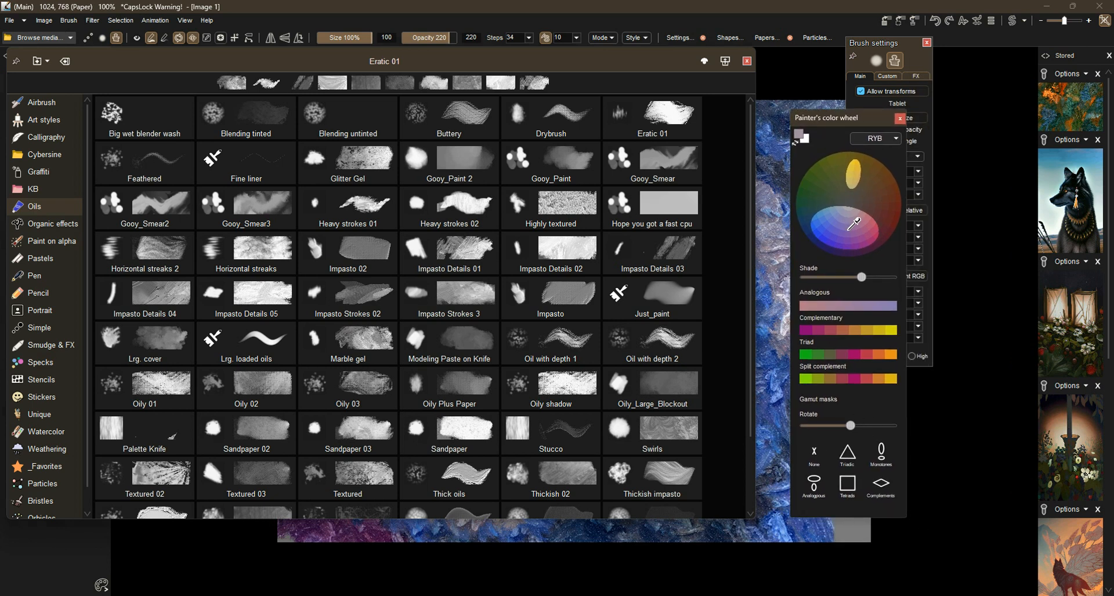
mouse_move(851, 427)
mouse_down()
mouse_move(825, 426)
mouse_move(846, 430)
mouse_up()
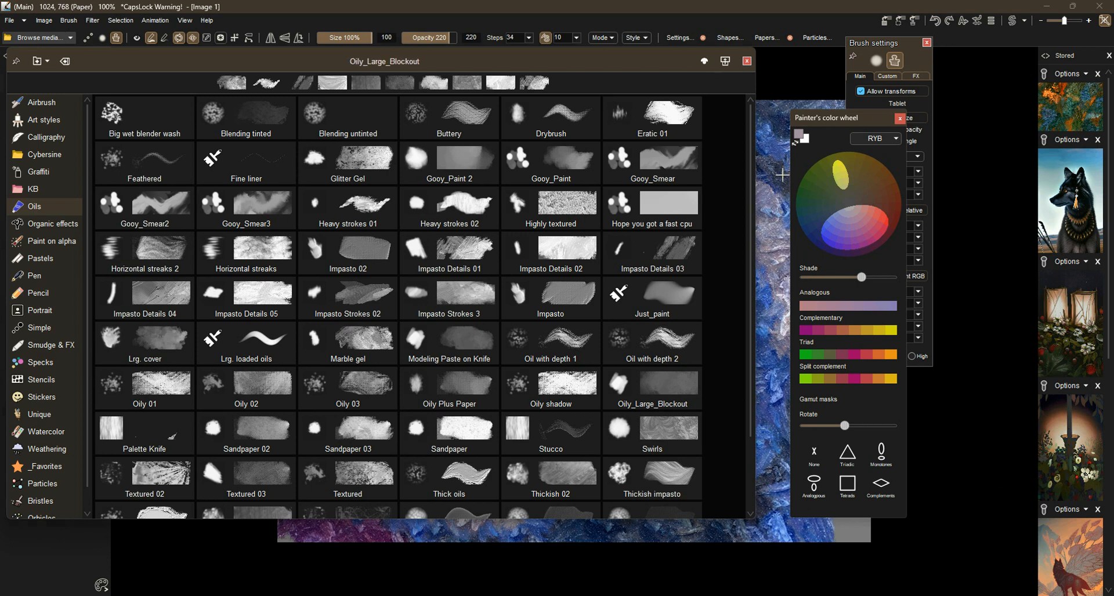
drag(829, 113, 886, 141)
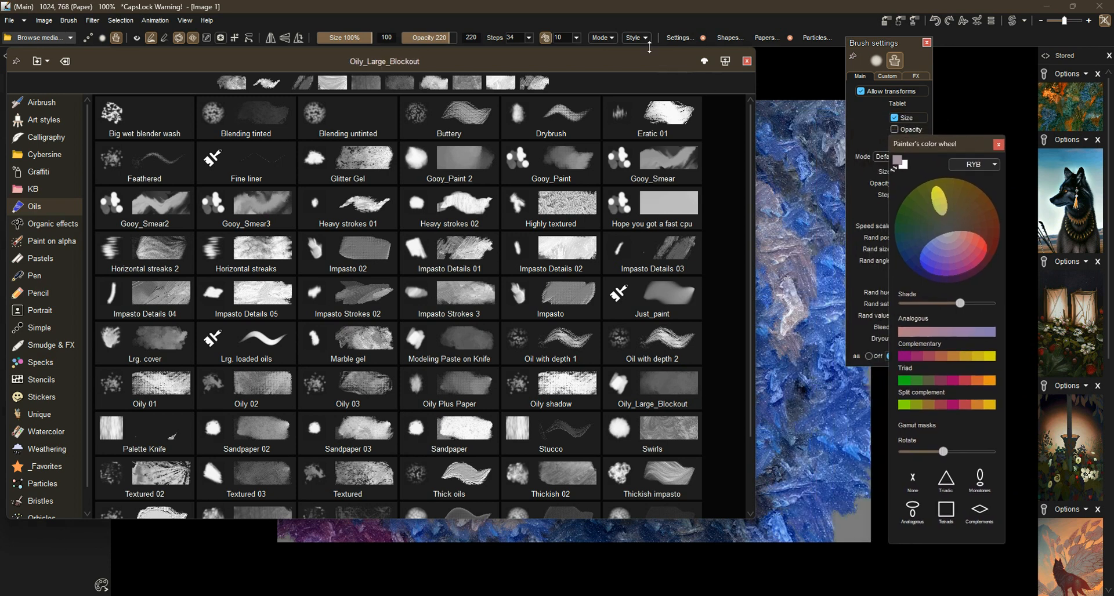
mouse_move(649, 51)
mouse_down()
mouse_move(660, 65)
mouse_move(725, 67)
mouse_up()
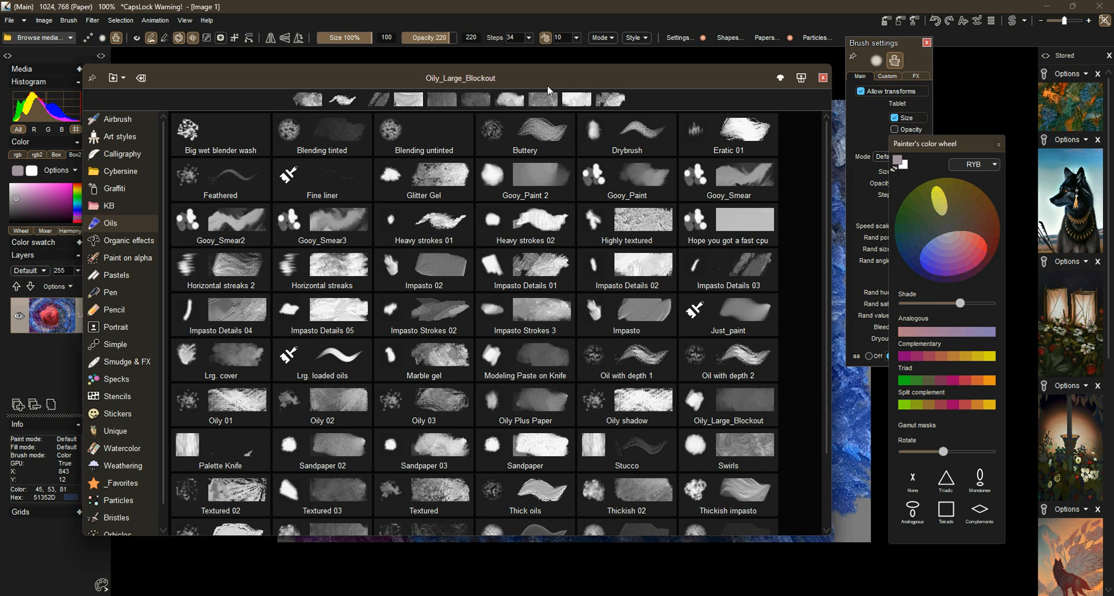
drag(547, 85, 583, 76)
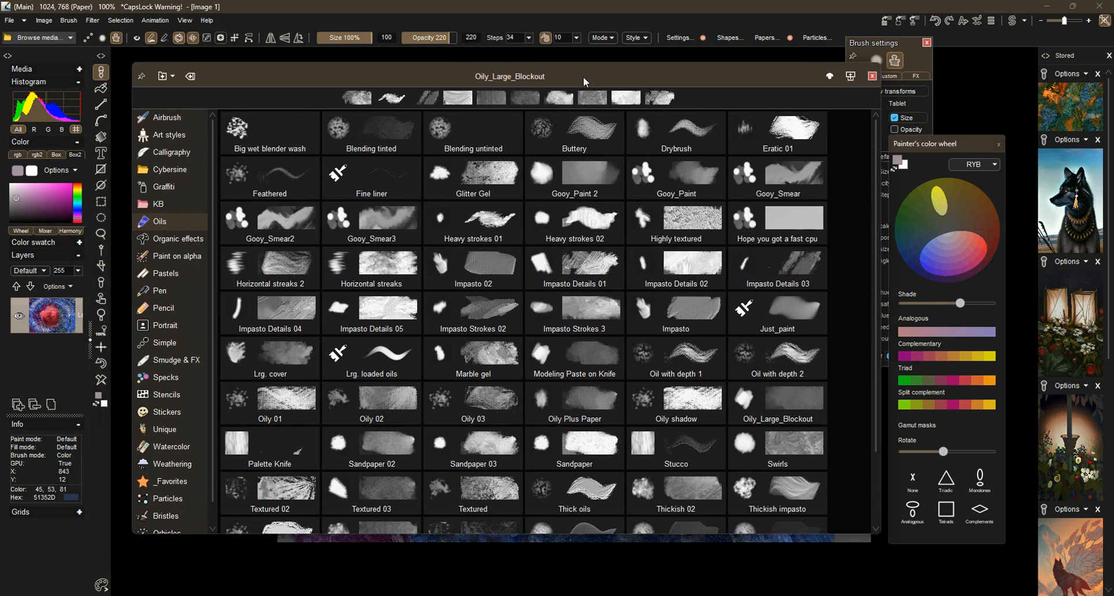